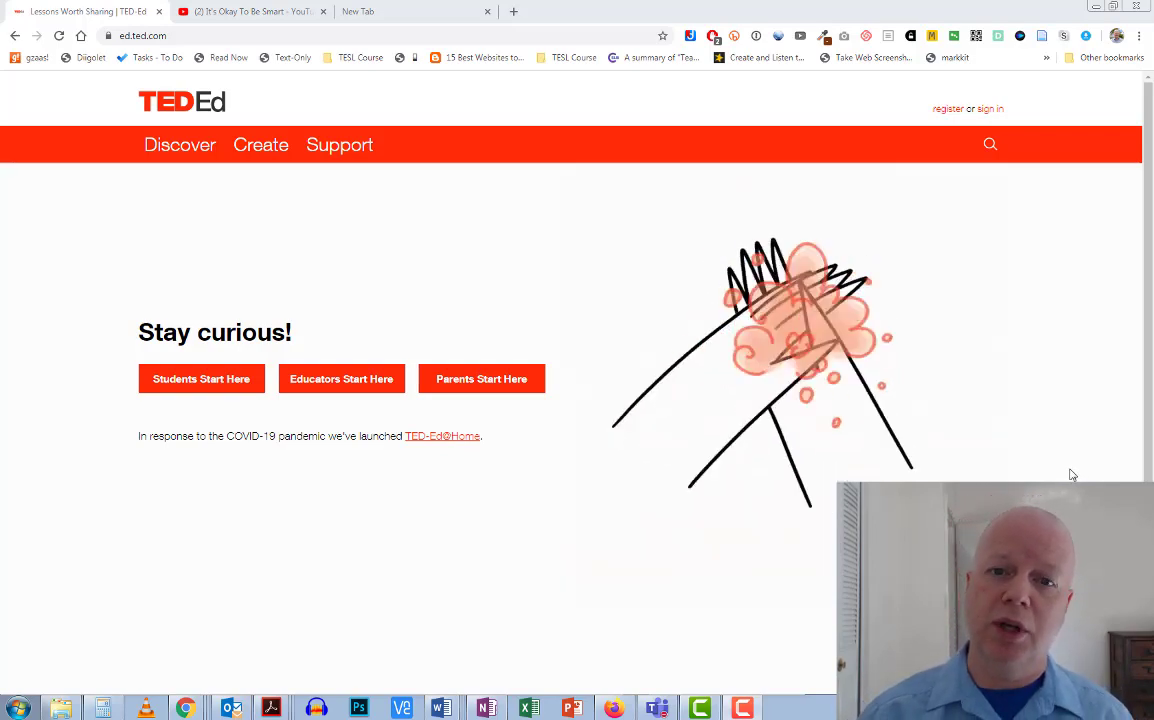
Sign in to the teacher's TED account with the autofilled e-mail and password.
{"action": "left_click", "coordinate": [949, 110]}
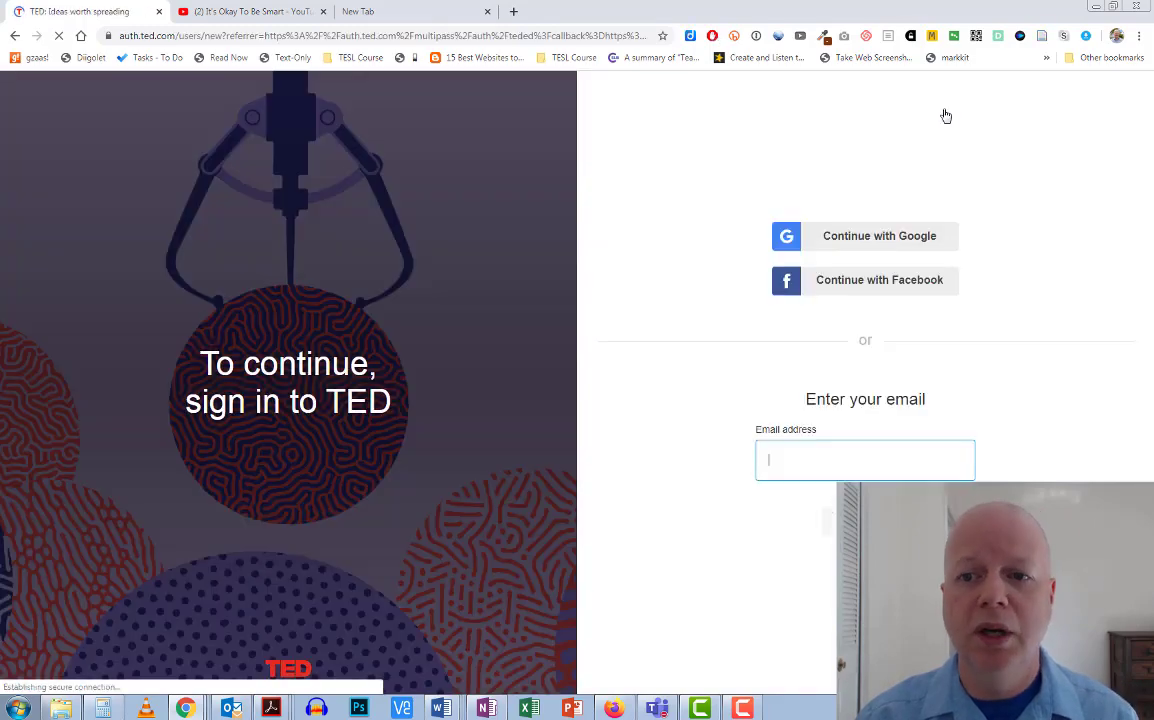
{"action": "left_click", "coordinate": [891, 477]}
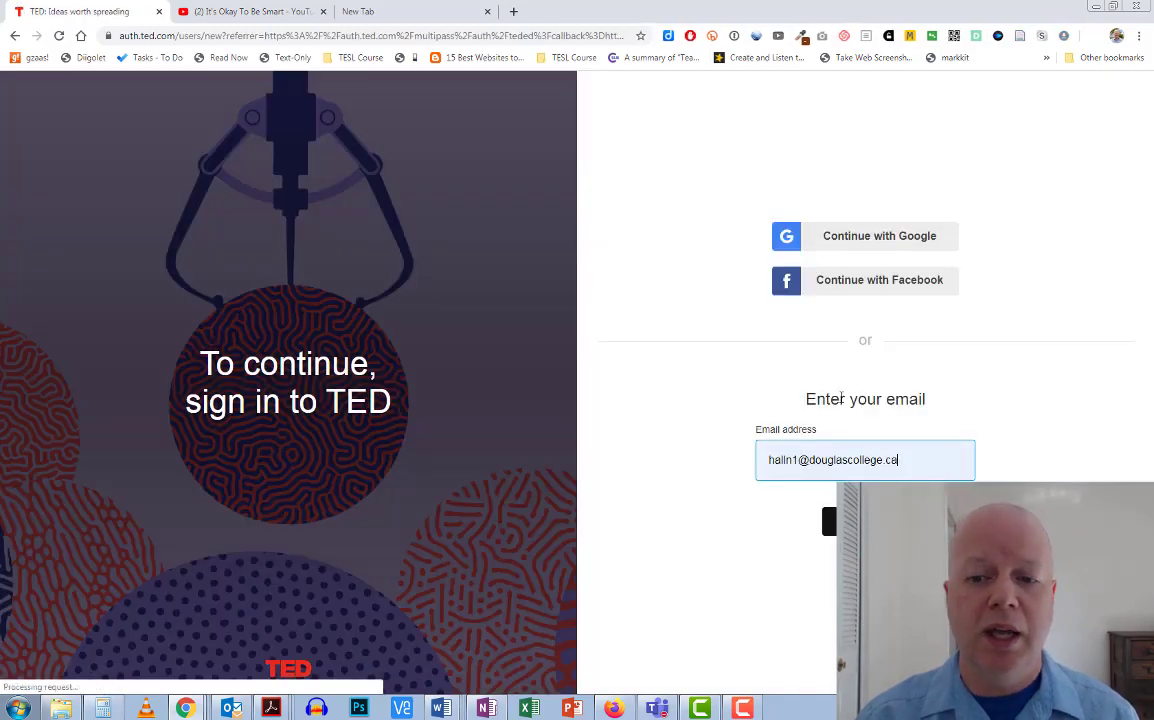
{"action": "left_click", "coordinate": [14, 36]}
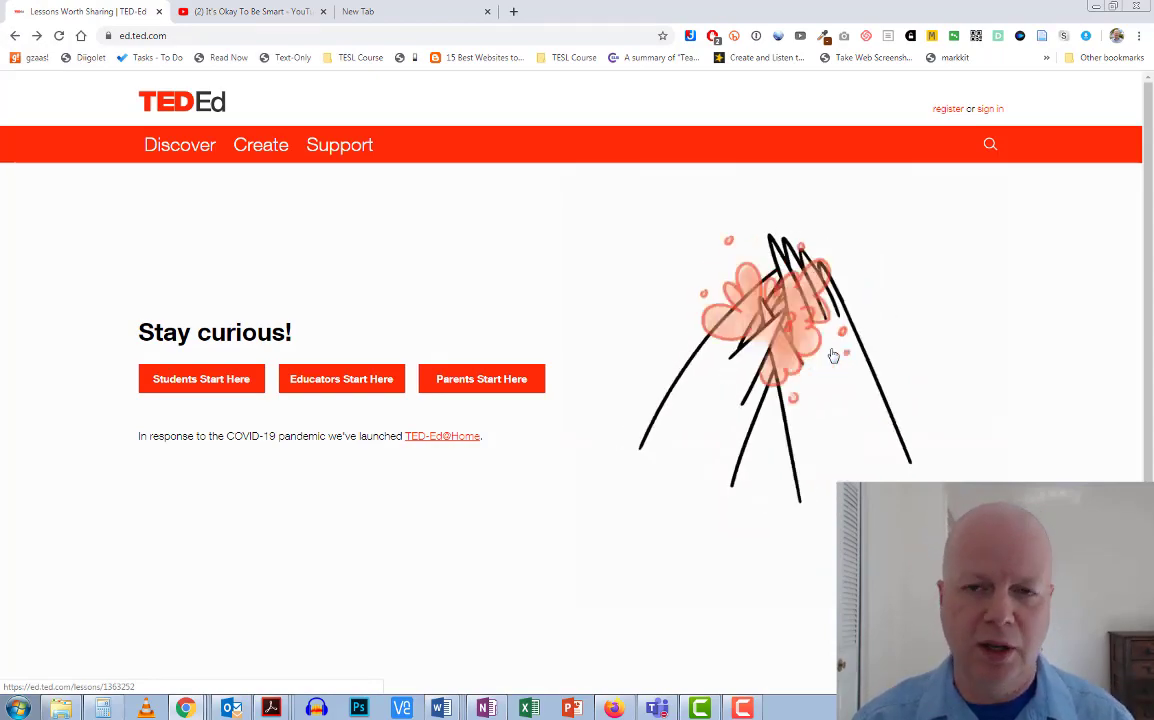
{"action": "left_click", "coordinate": [990, 109]}
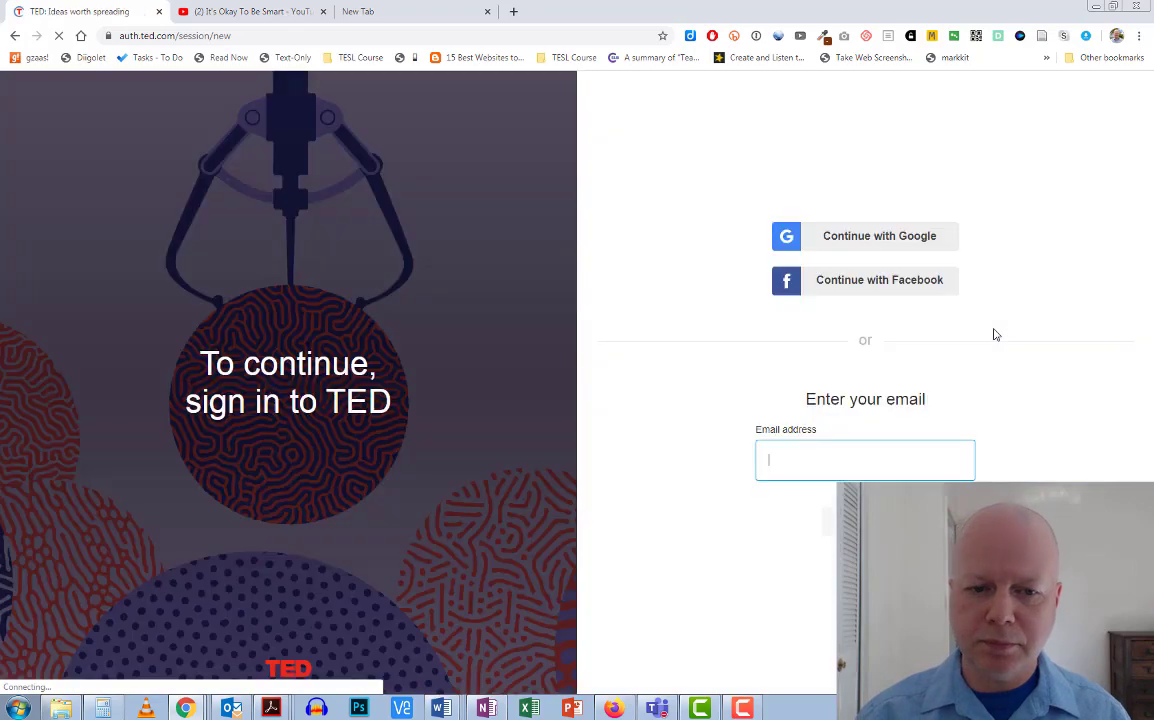
{"action": "left_click", "coordinate": [900, 497]}
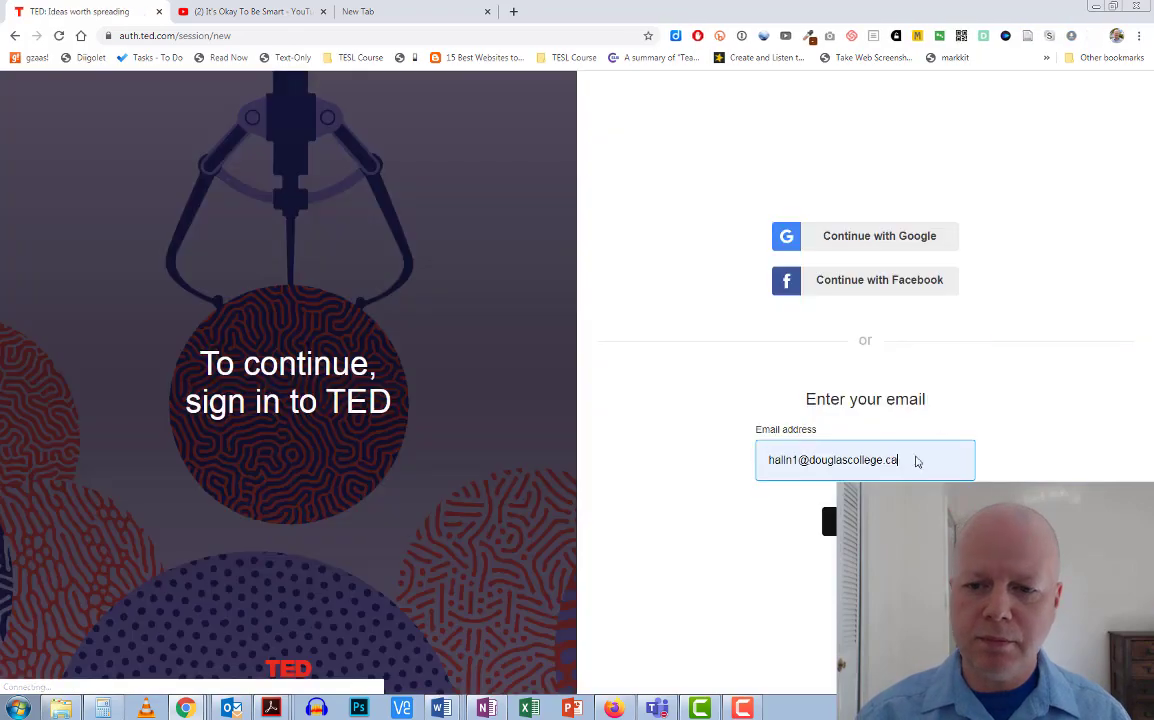
{"action": "left_click", "coordinate": [865, 520]}
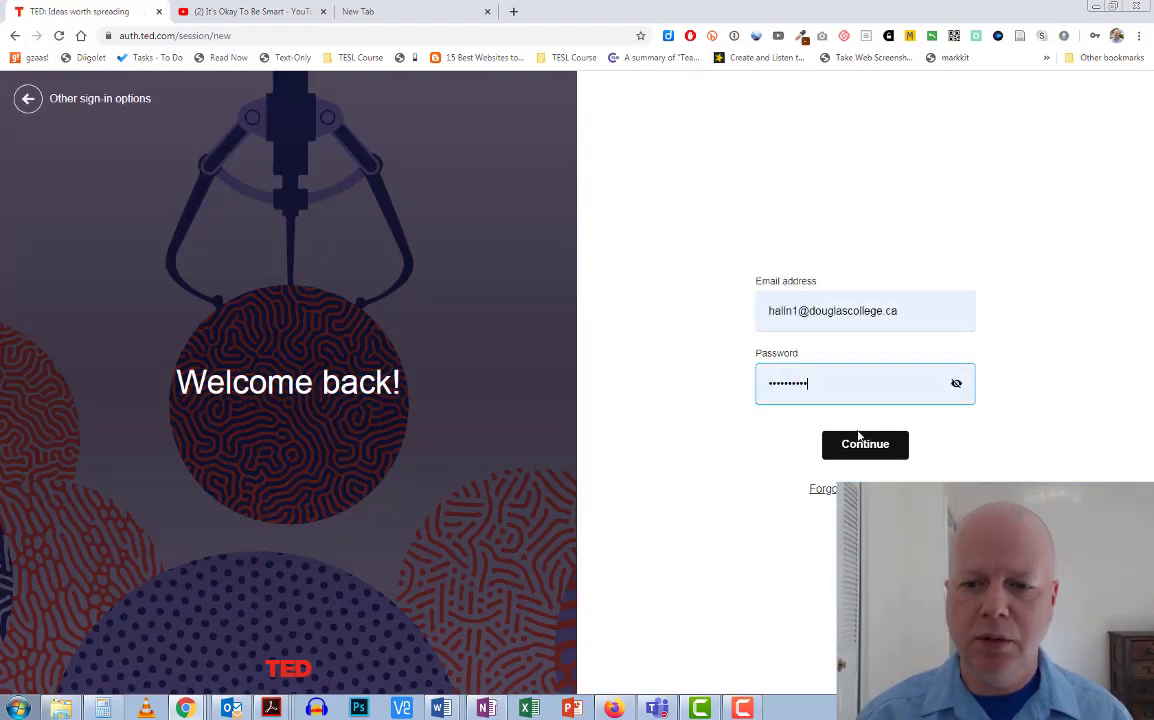
{"action": "left_click", "coordinate": [863, 447]}
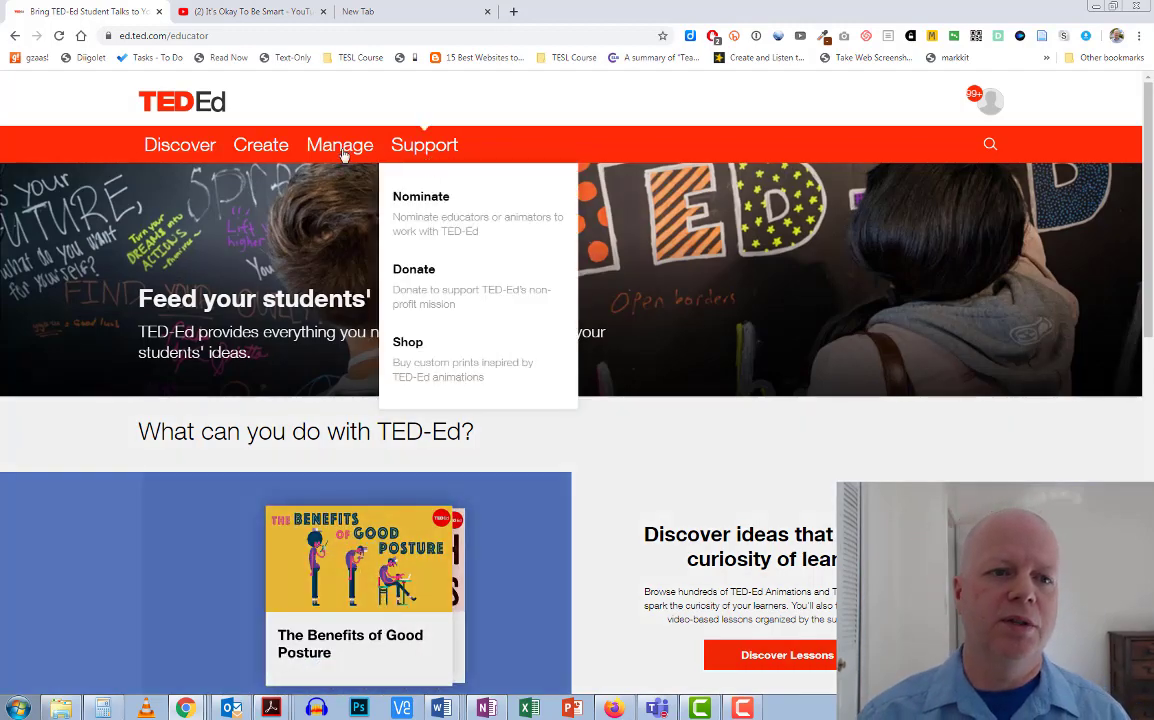
Preview the Discover, Create and Manage menus on the educator home page.
{"action": "mouse_move", "coordinate": [198, 152]}
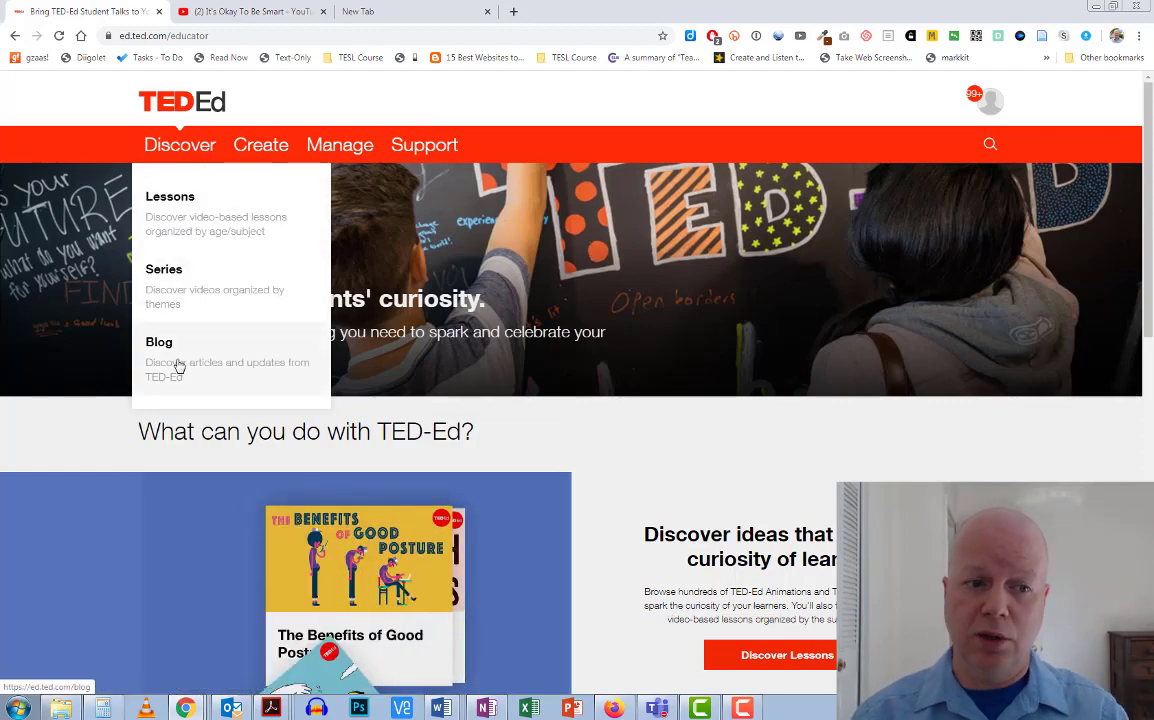
{"action": "mouse_move", "coordinate": [270, 147]}
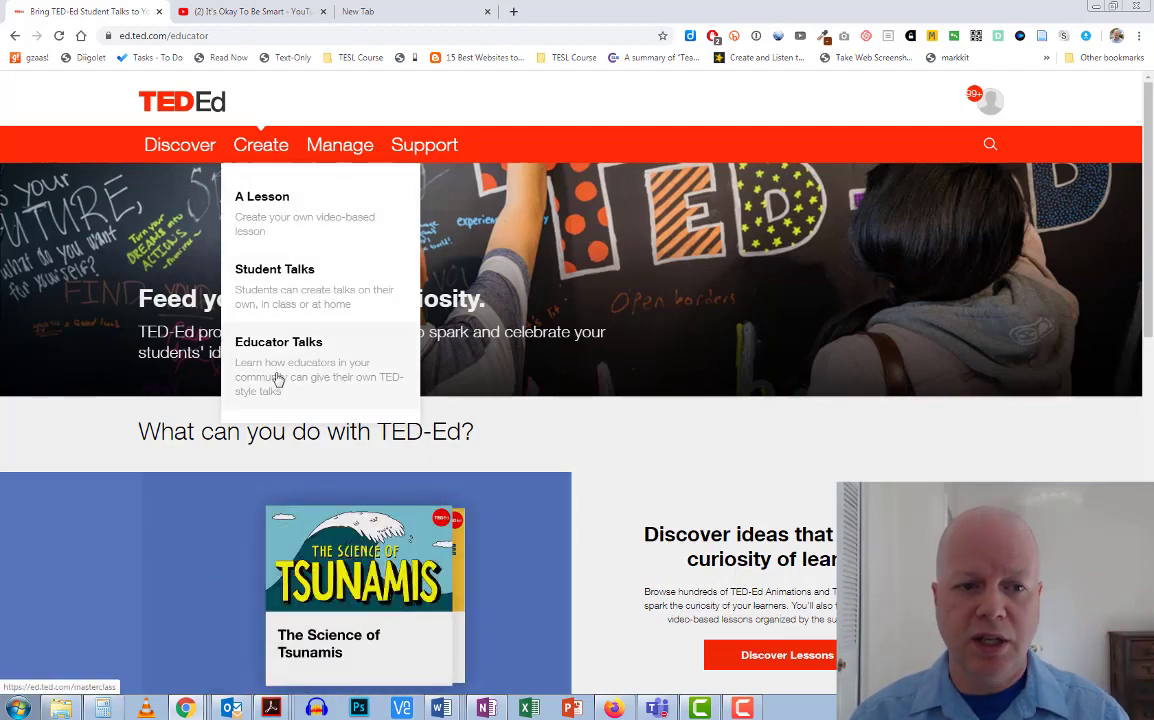
{"action": "mouse_move", "coordinate": [335, 143]}
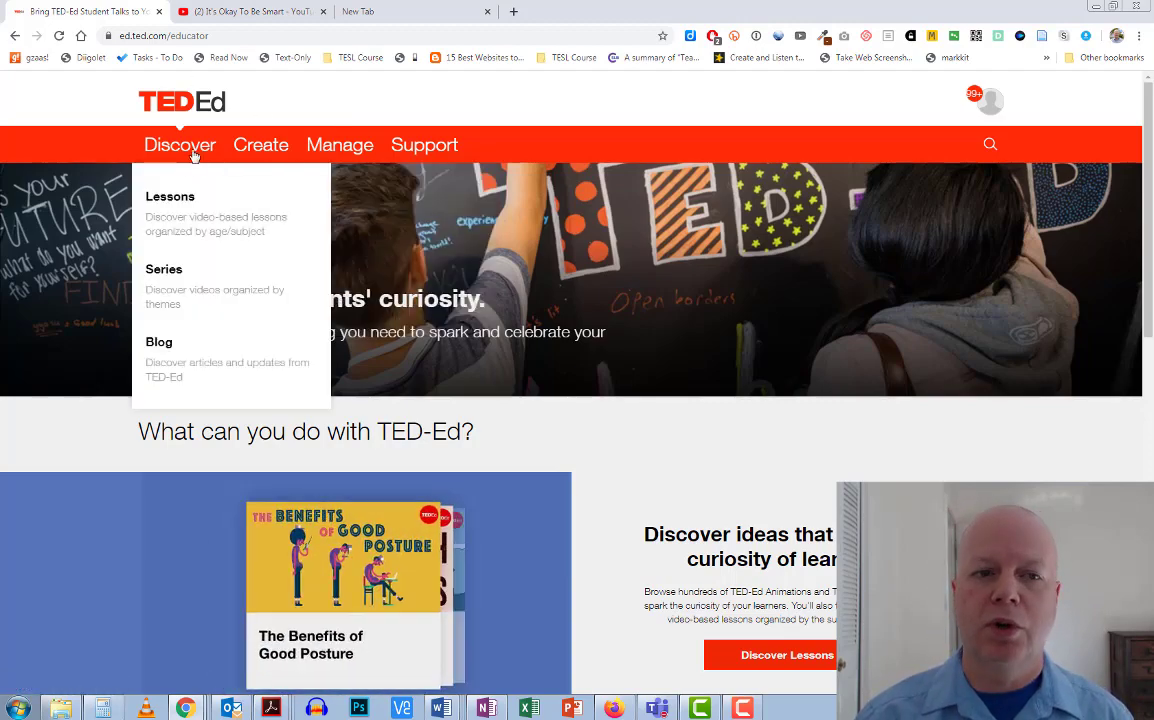
Open the full Lessons library and look through its Subjects, filter and sort options.
{"action": "left_click", "coordinate": [182, 222]}
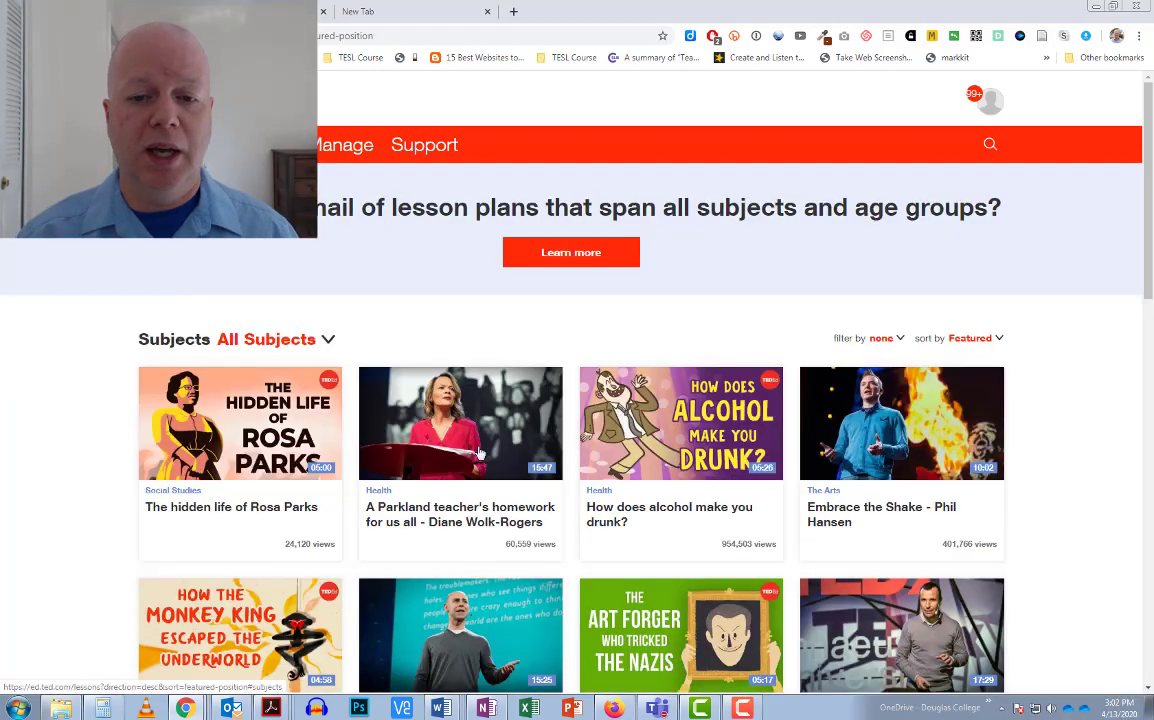
{"action": "left_click", "coordinate": [287, 339]}
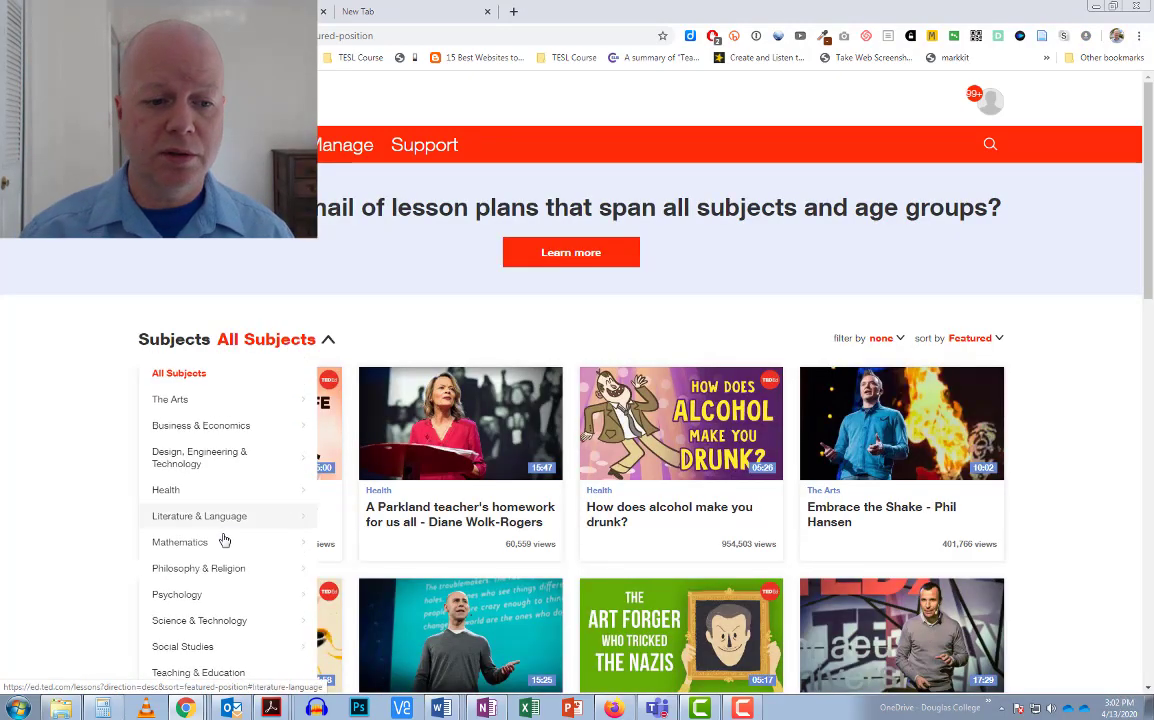
{"action": "scroll", "coordinate": [225, 540], "scroll_direction": "down", "scroll_amount": 5}
{"action": "scroll", "coordinate": [265, 412], "scroll_direction": "up", "scroll_amount": 5}
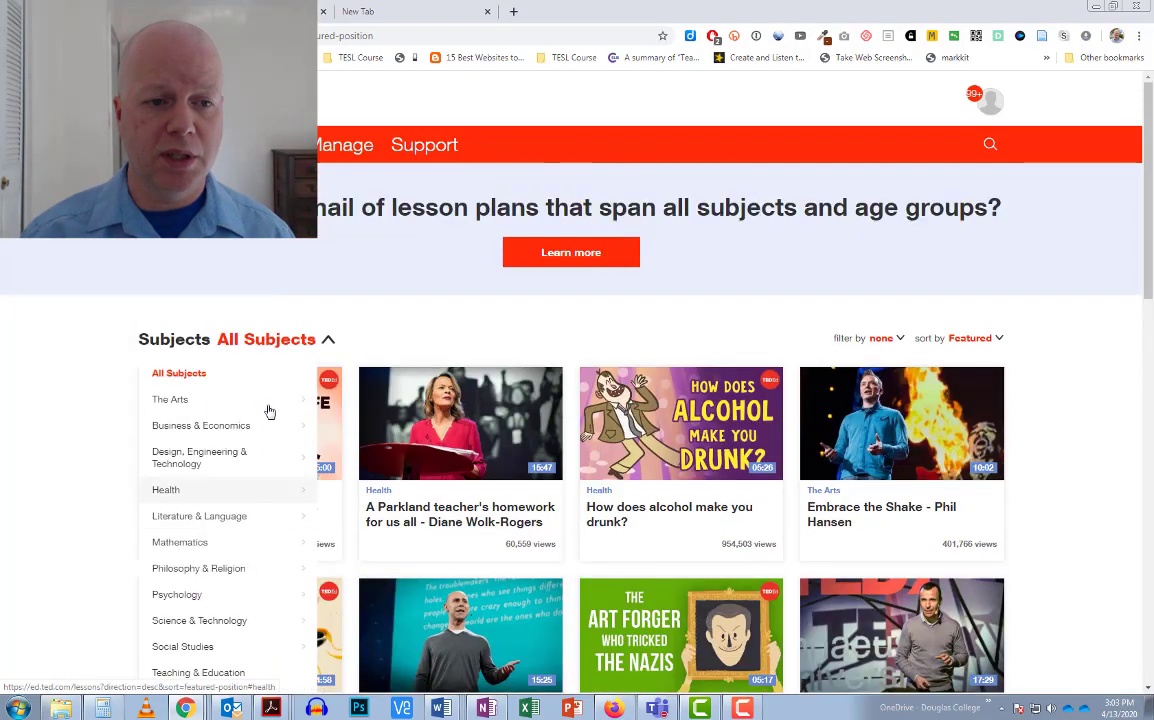
{"action": "left_click", "coordinate": [882, 339]}
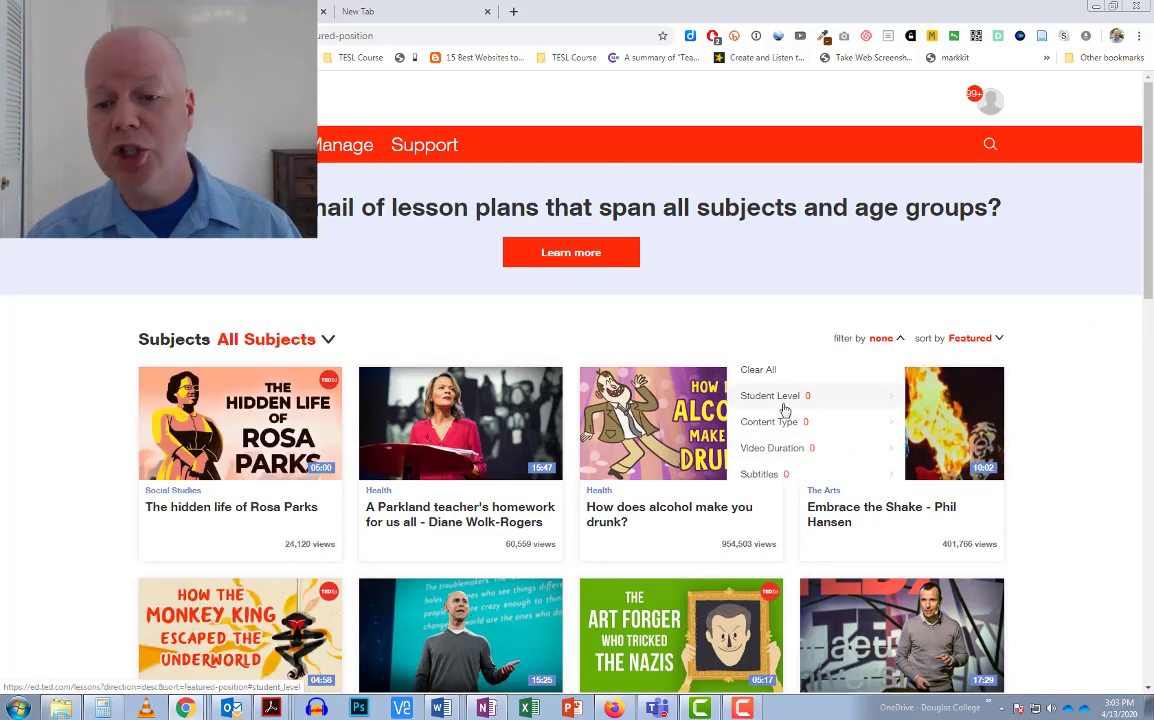
{"action": "left_click", "coordinate": [996, 340]}
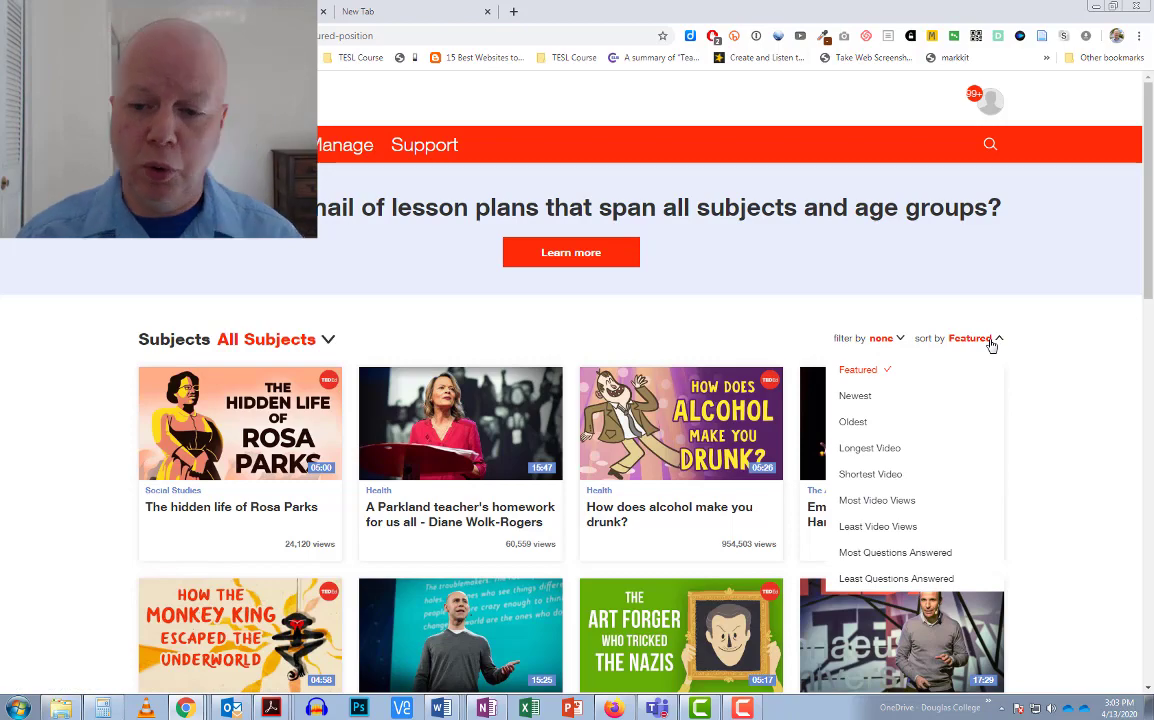
Keep the Featured sort and search the site for 'renewable energy'.
{"action": "left_click", "coordinate": [1060, 401]}
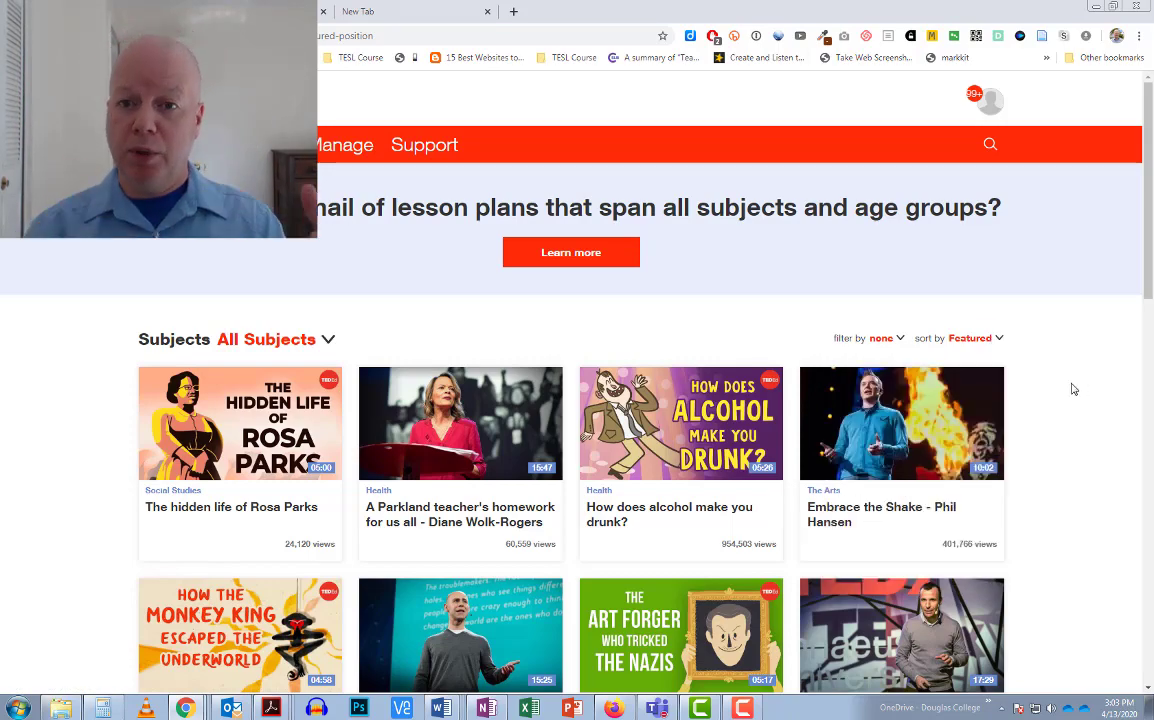
{"action": "left_click", "coordinate": [988, 146]}
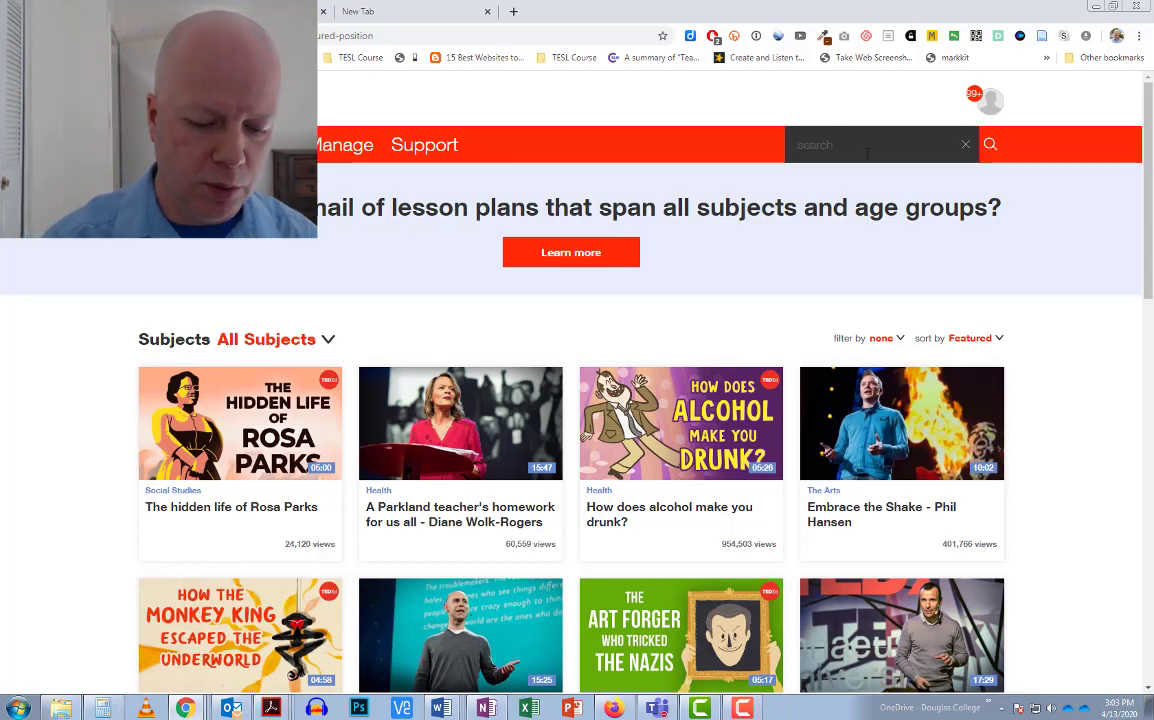
{"action": "type", "text": "rene"}
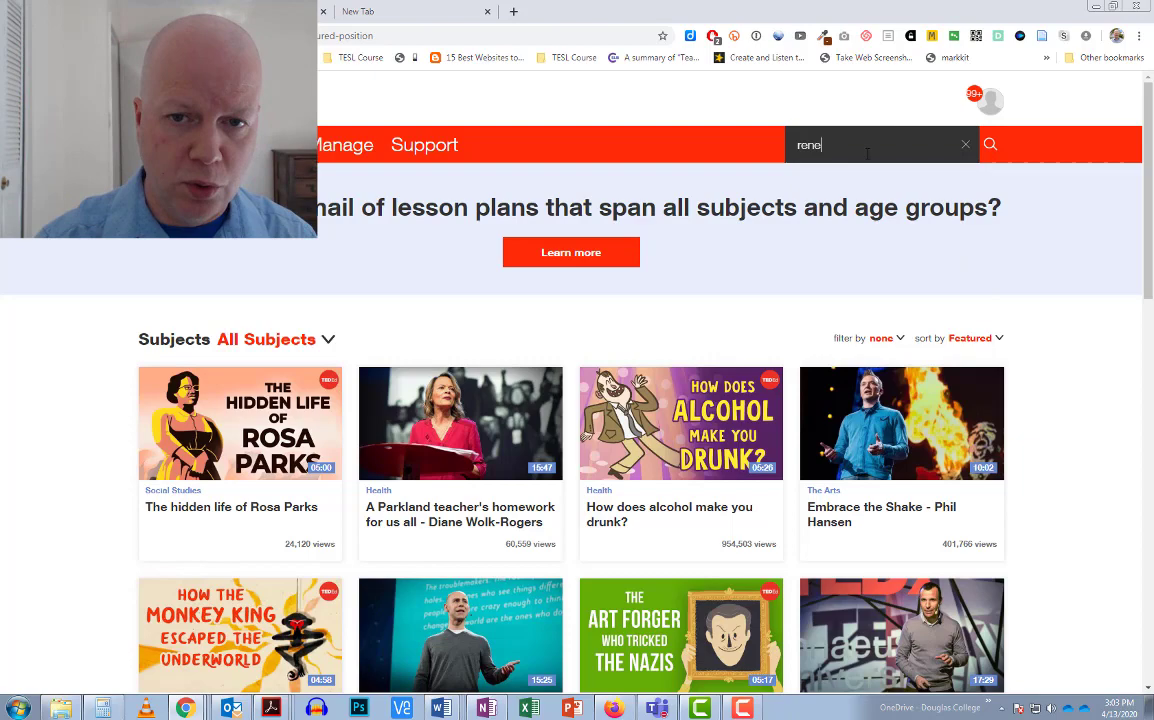
{"action": "type", "text": "wable energy"}
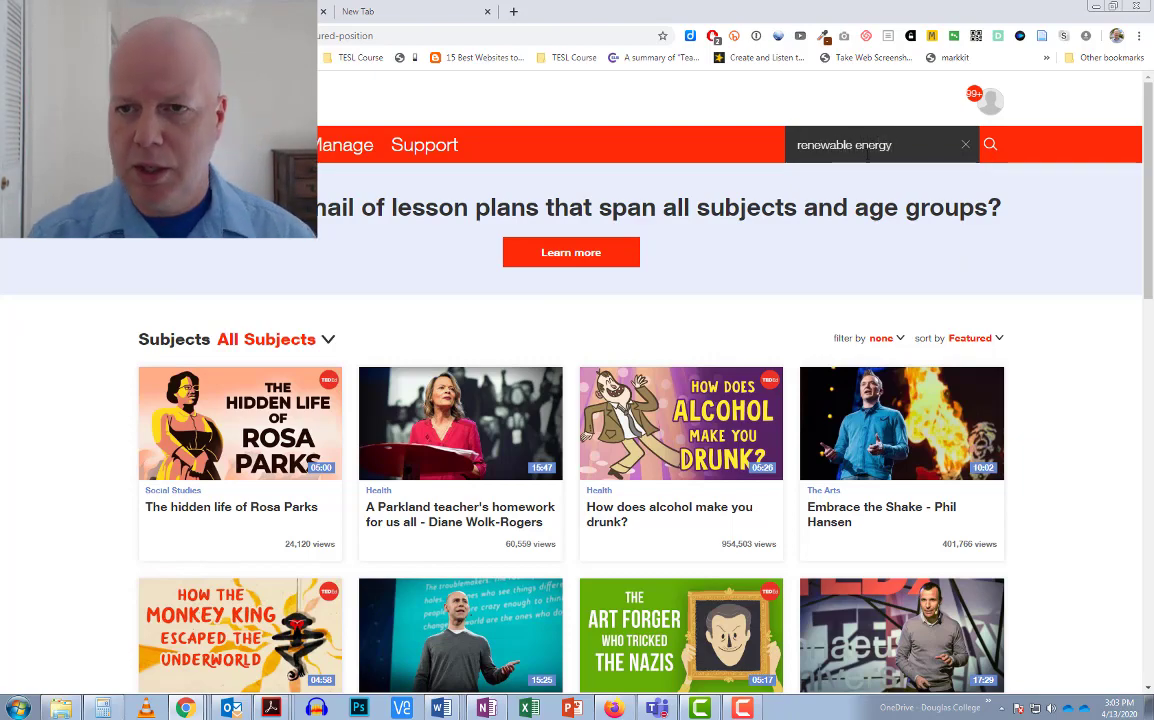
{"action": "key", "text": "Return"}
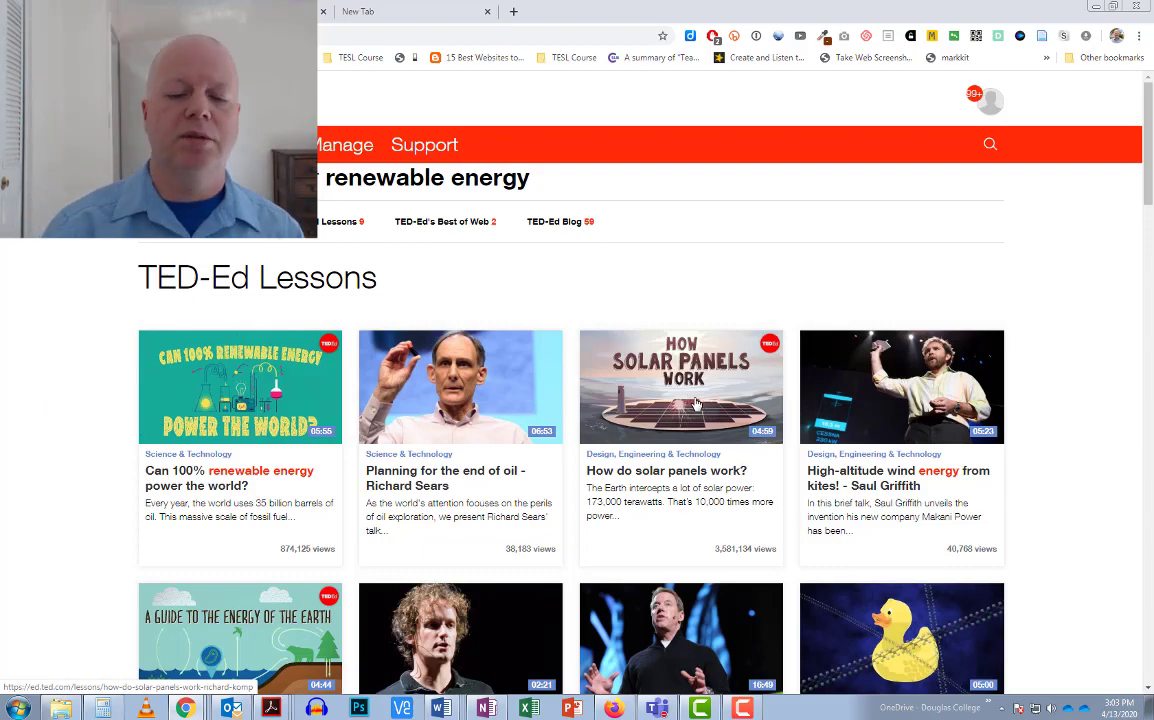
{"action": "left_click", "coordinate": [697, 403]}
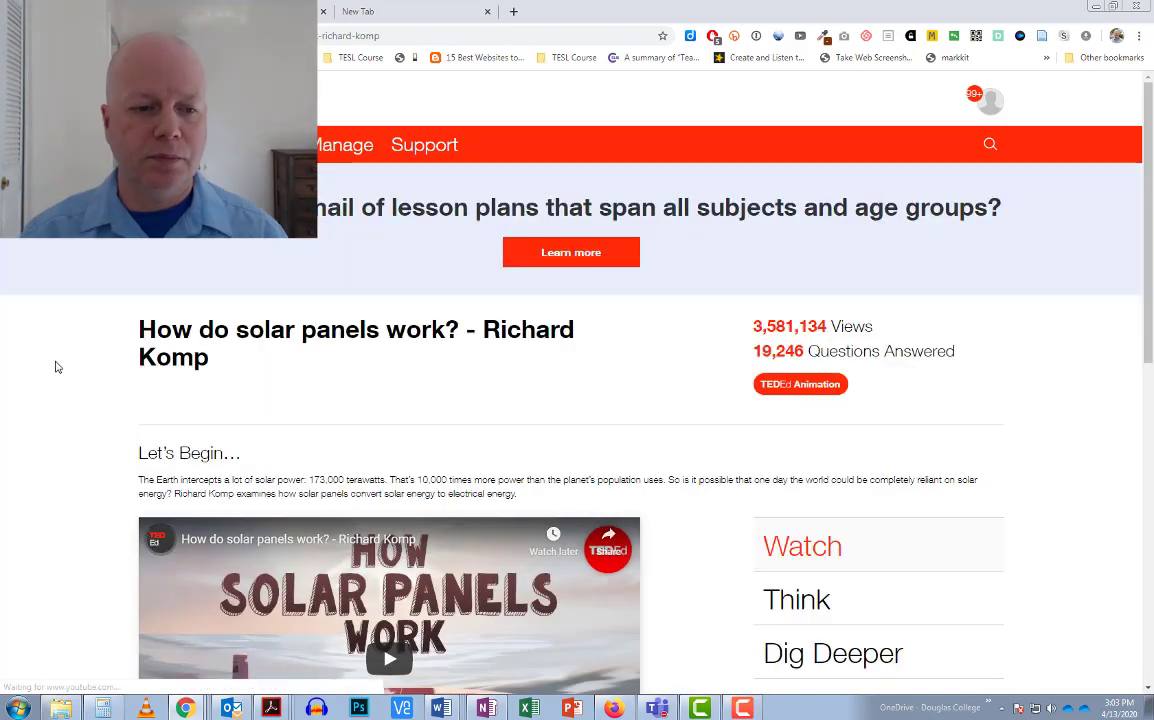
{"action": "scroll", "coordinate": [57, 367], "scroll_direction": "down", "scroll_amount": 3}
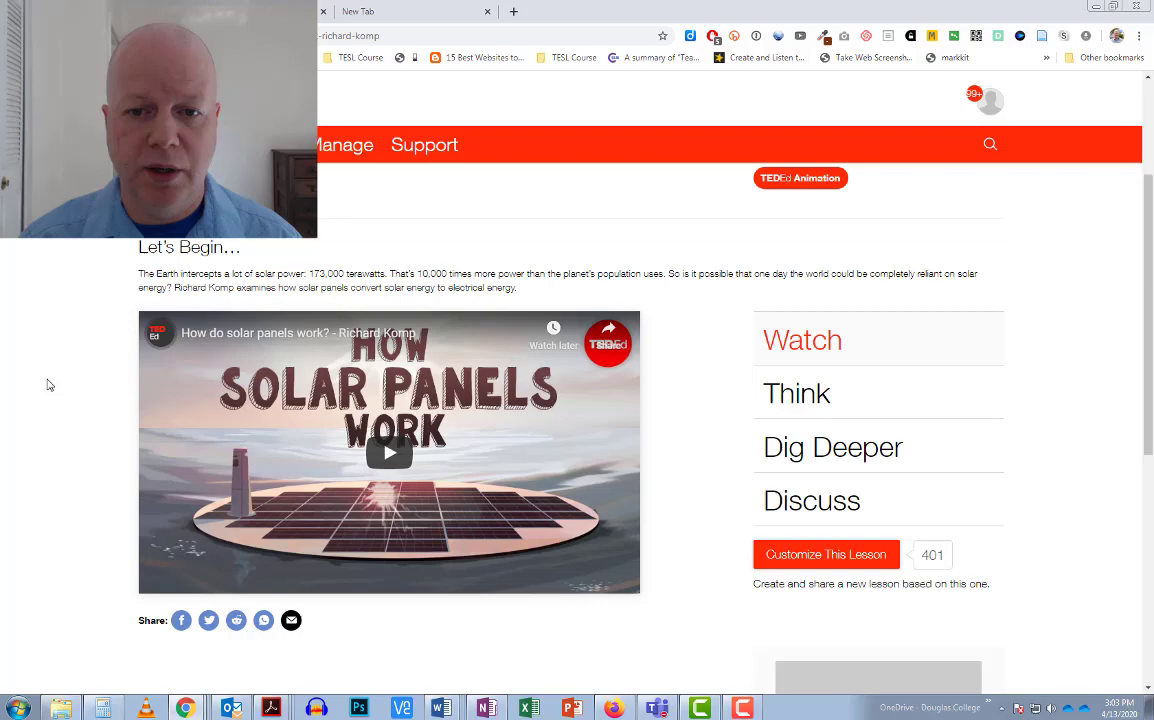
{"action": "mouse_move", "coordinate": [262, 144]}
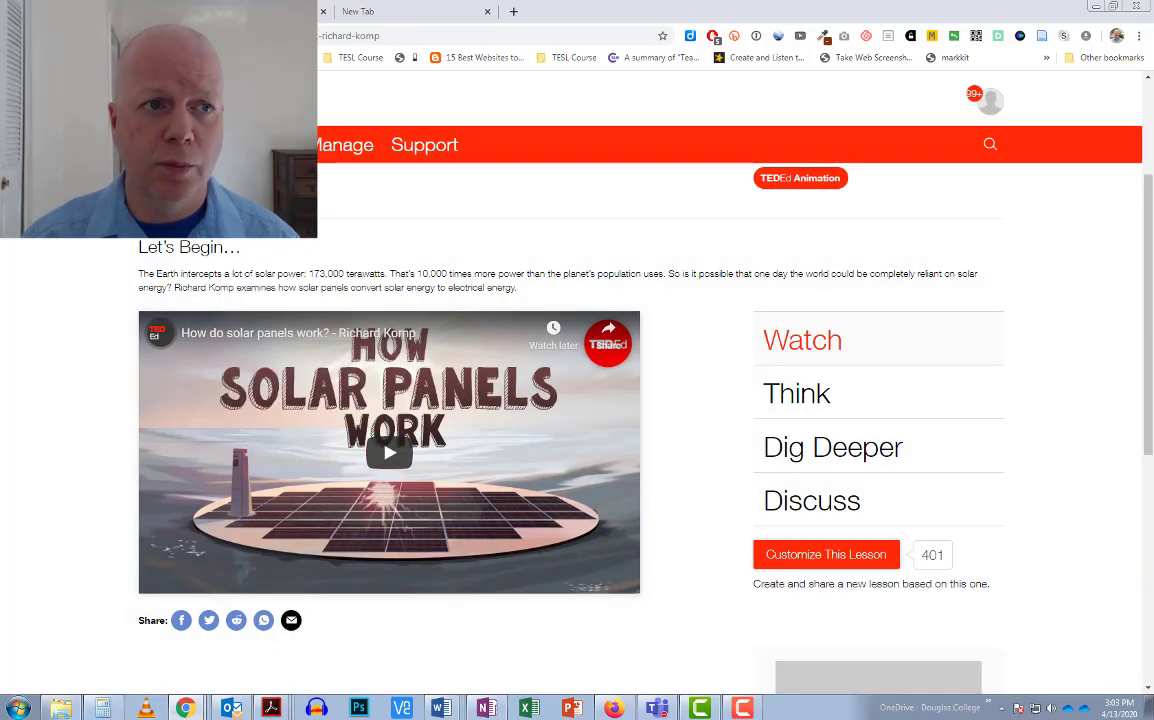
{"action": "key", "text": "alt+Left"}
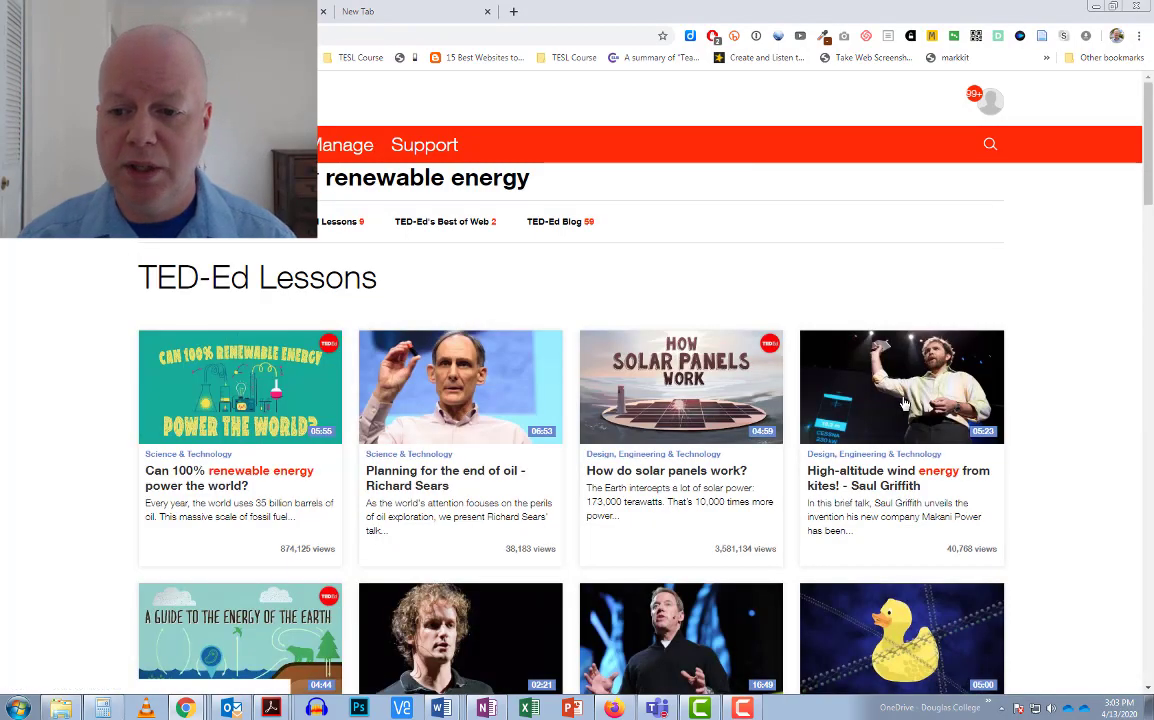
{"action": "left_click", "coordinate": [686, 382]}
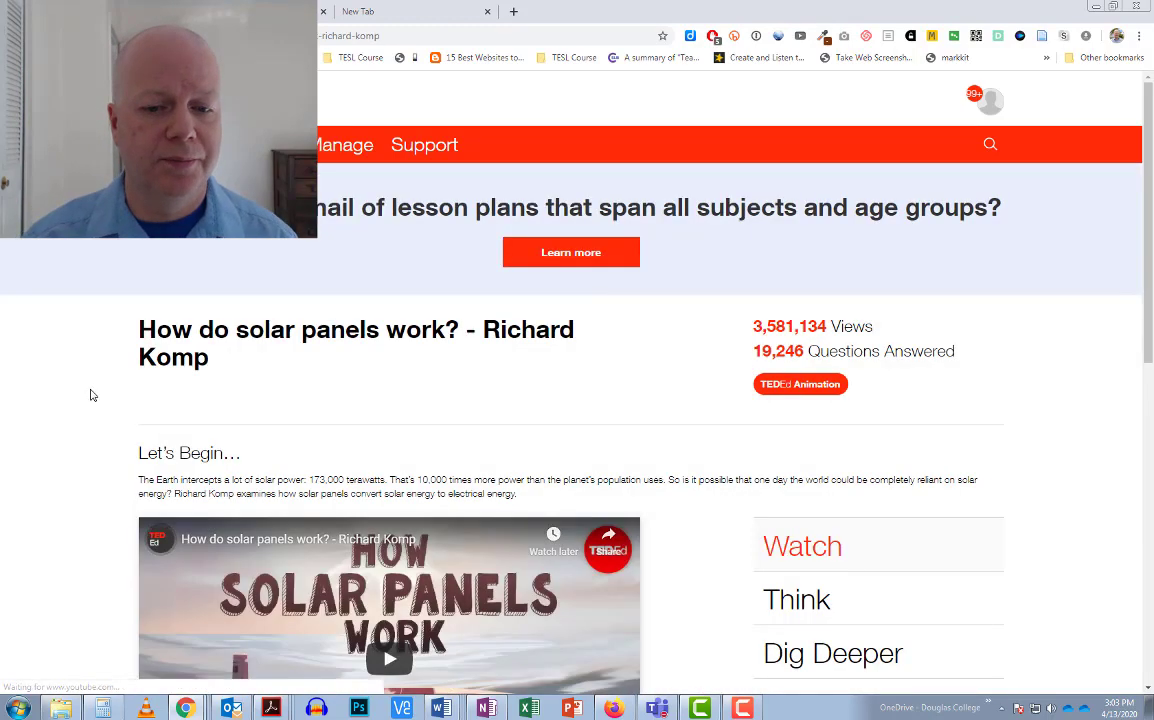
{"action": "scroll", "coordinate": [90, 395], "scroll_direction": "down", "scroll_amount": 3}
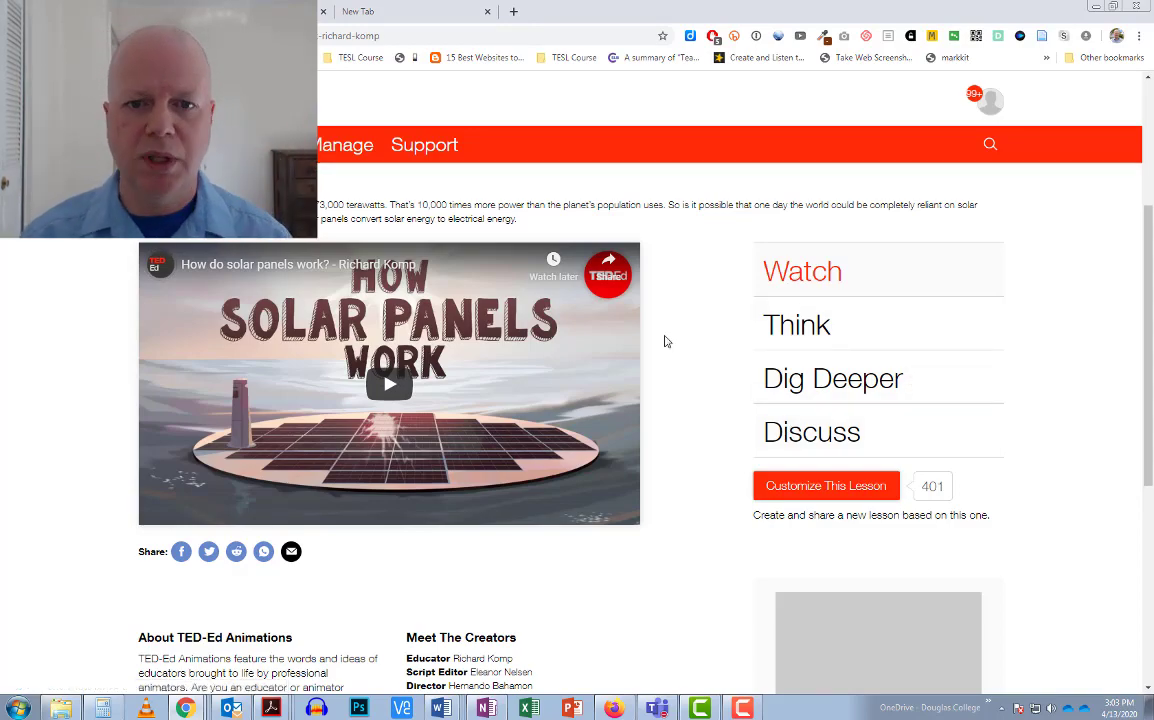
{"action": "scroll", "coordinate": [663, 343], "scroll_direction": "down", "scroll_amount": 3}
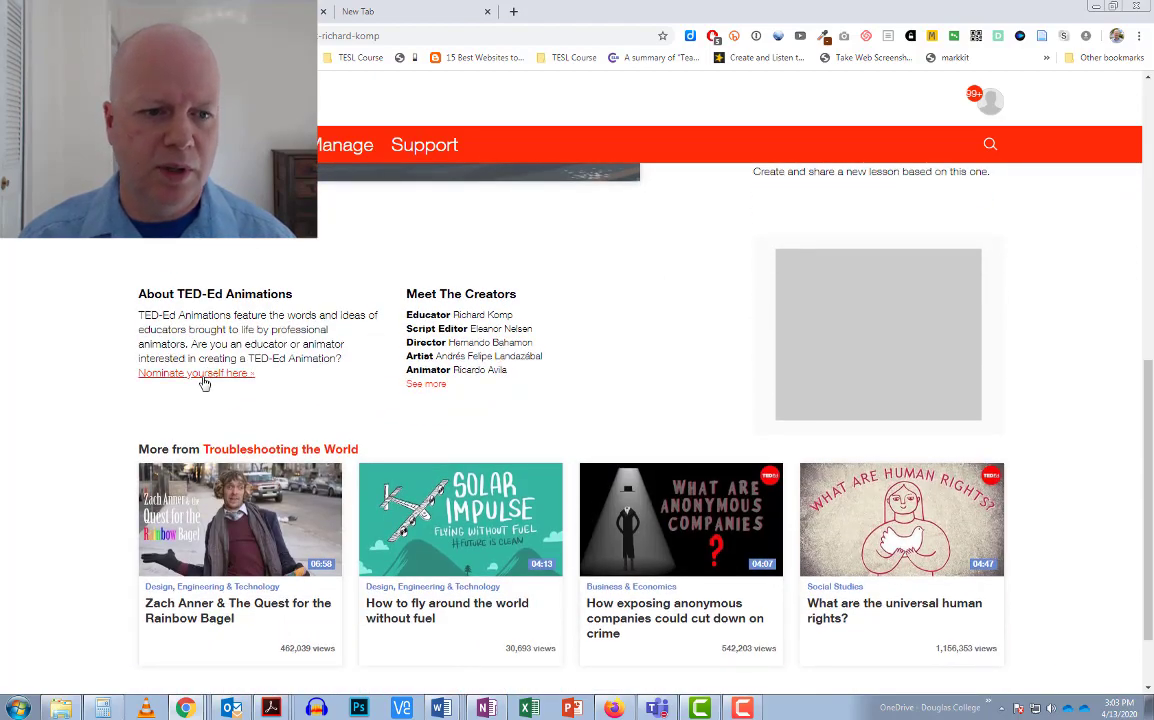
{"action": "scroll", "coordinate": [618, 334], "scroll_direction": "down", "scroll_amount": 1}
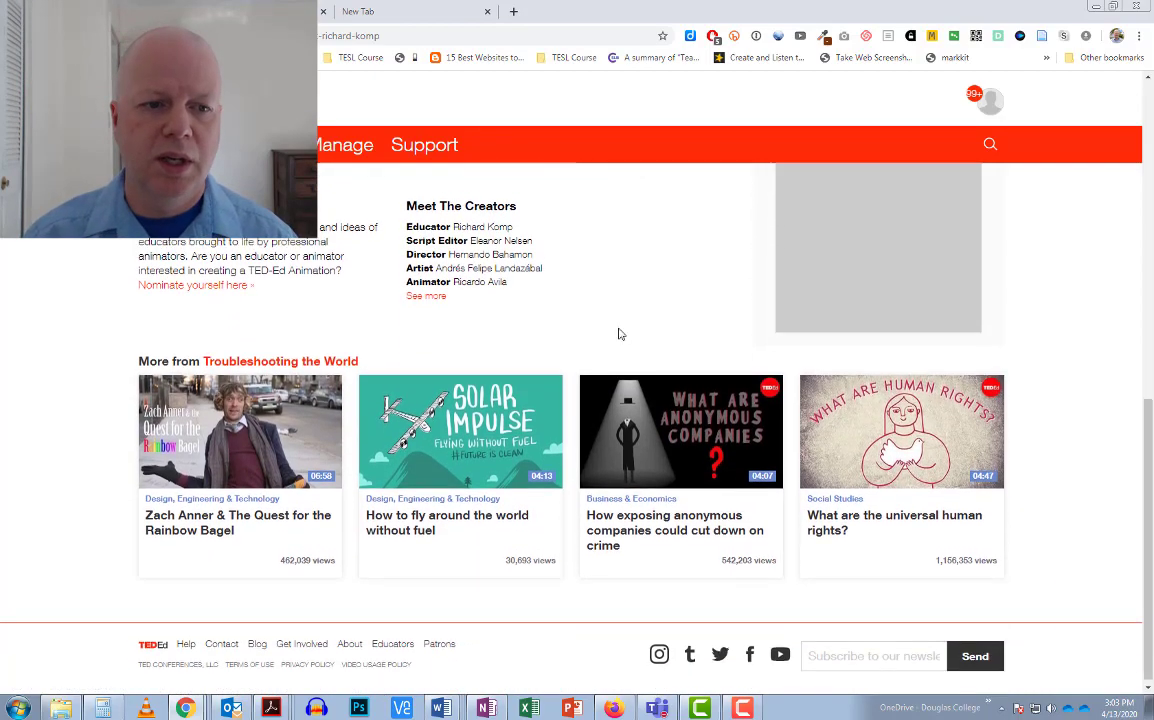
{"action": "scroll", "coordinate": [760, 358], "scroll_direction": "up", "scroll_amount": 5}
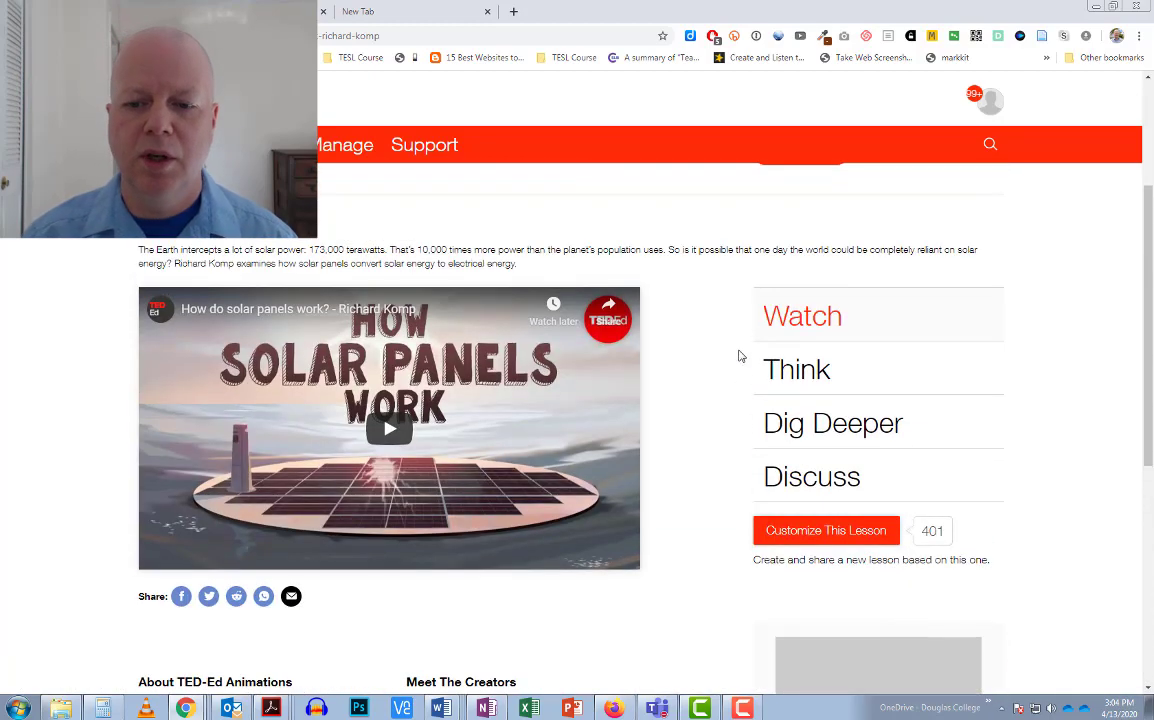
Open the solar panels lesson's Think section and step through questions 1 to 8.
{"action": "left_click", "coordinate": [806, 370]}
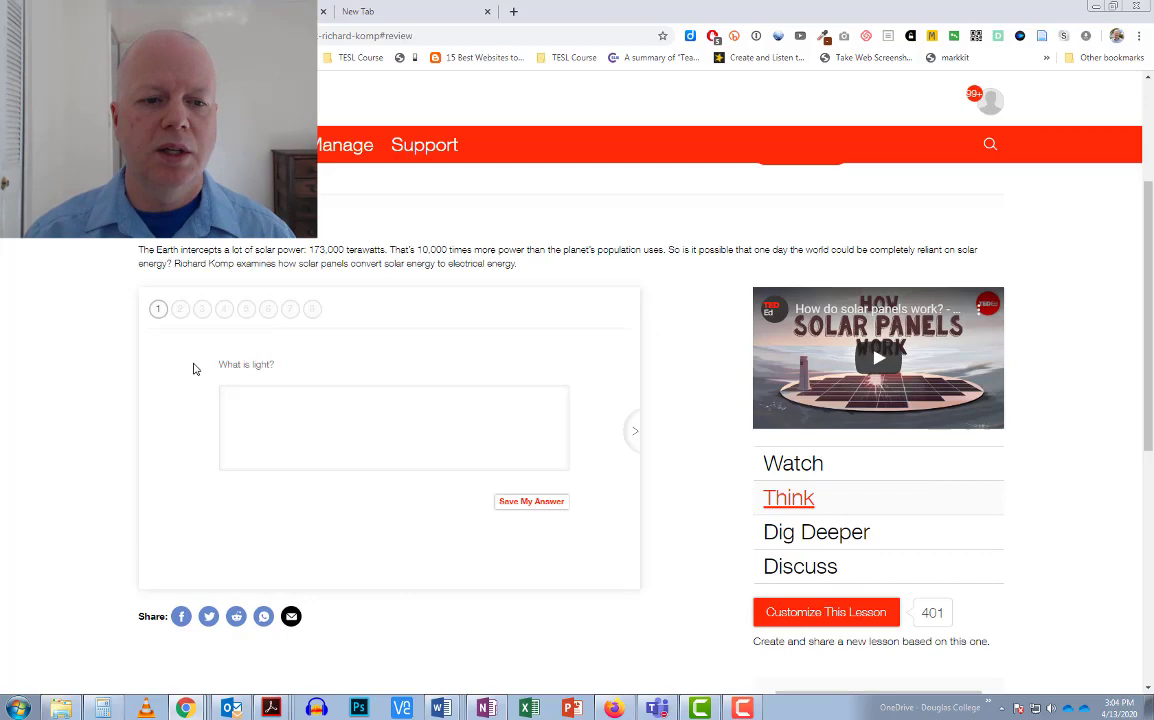
{"action": "left_click", "coordinate": [632, 433]}
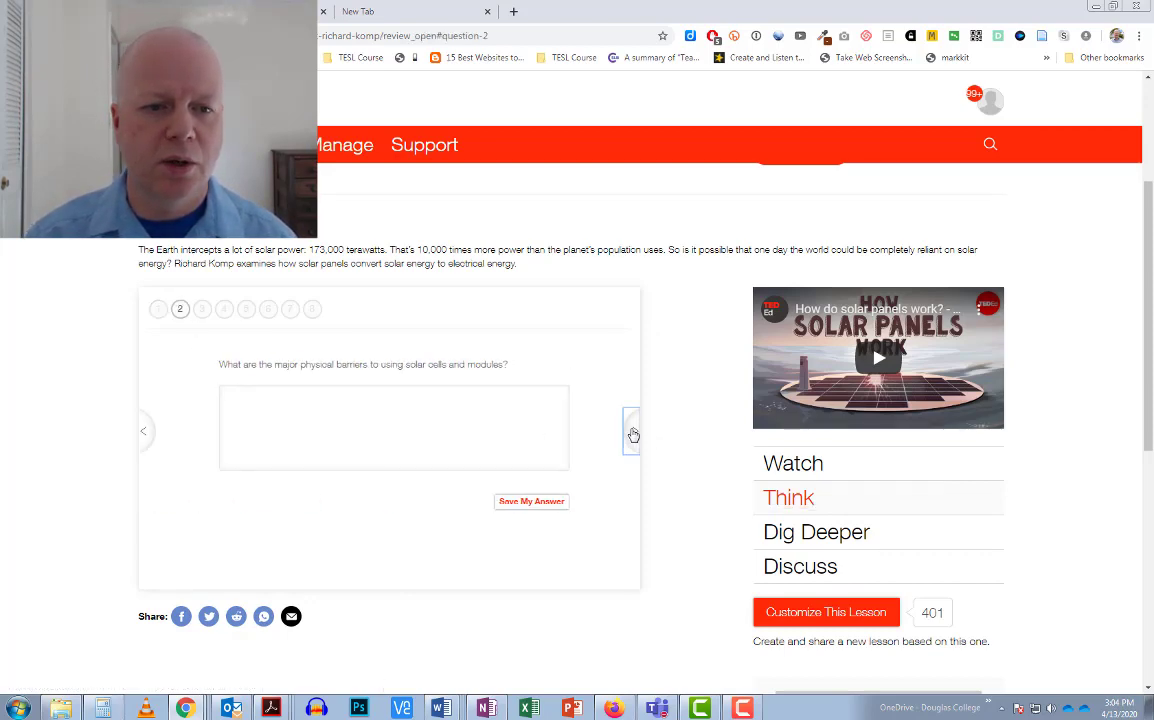
{"action": "left_click", "coordinate": [632, 433]}
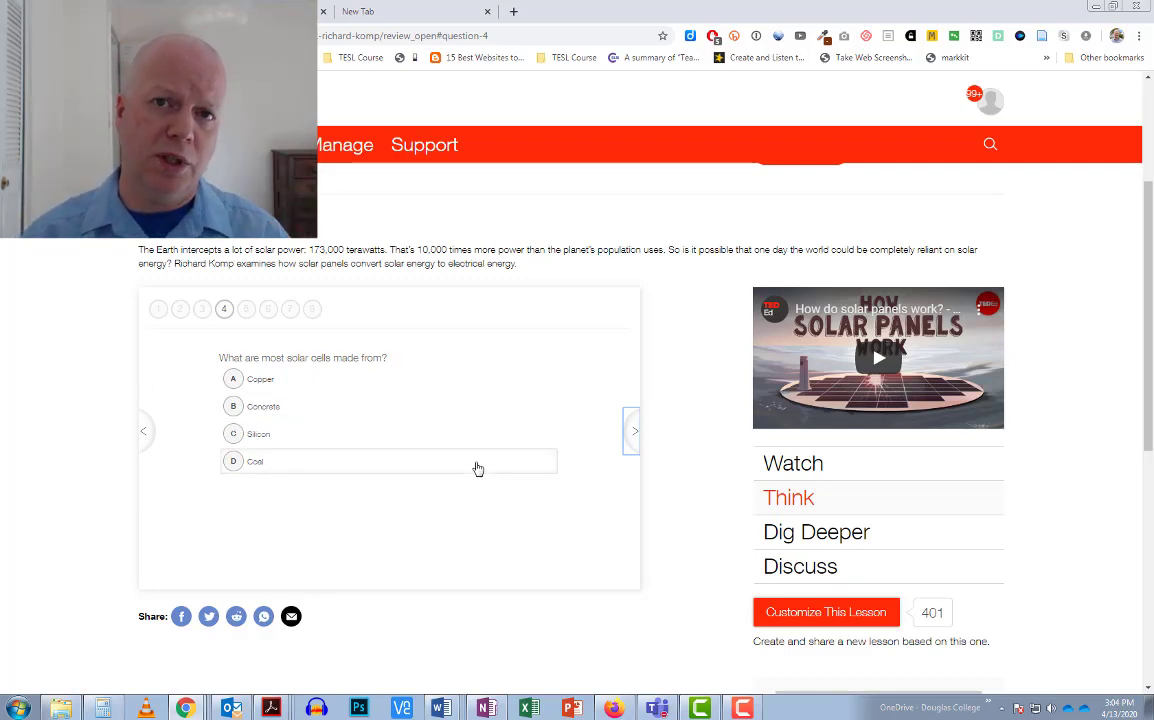
{"action": "left_click", "coordinate": [634, 436]}
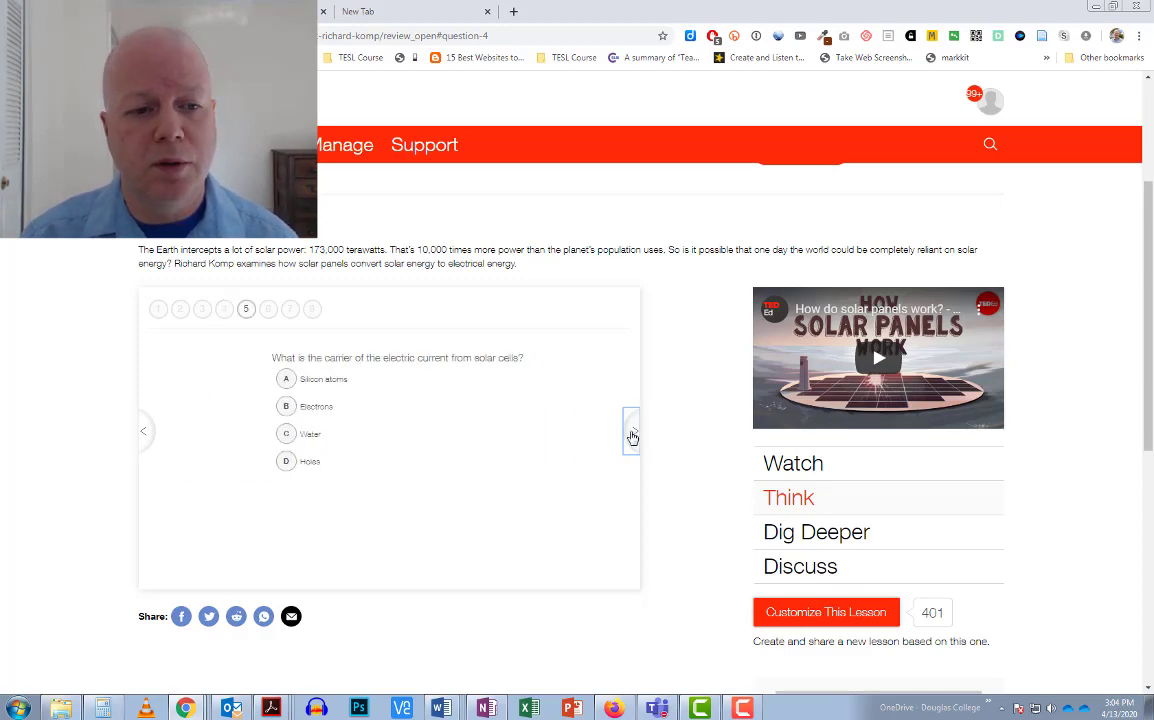
{"action": "left_click", "coordinate": [632, 437]}
{"action": "left_click", "coordinate": [632, 437]}
{"action": "left_click", "coordinate": [632, 437]}
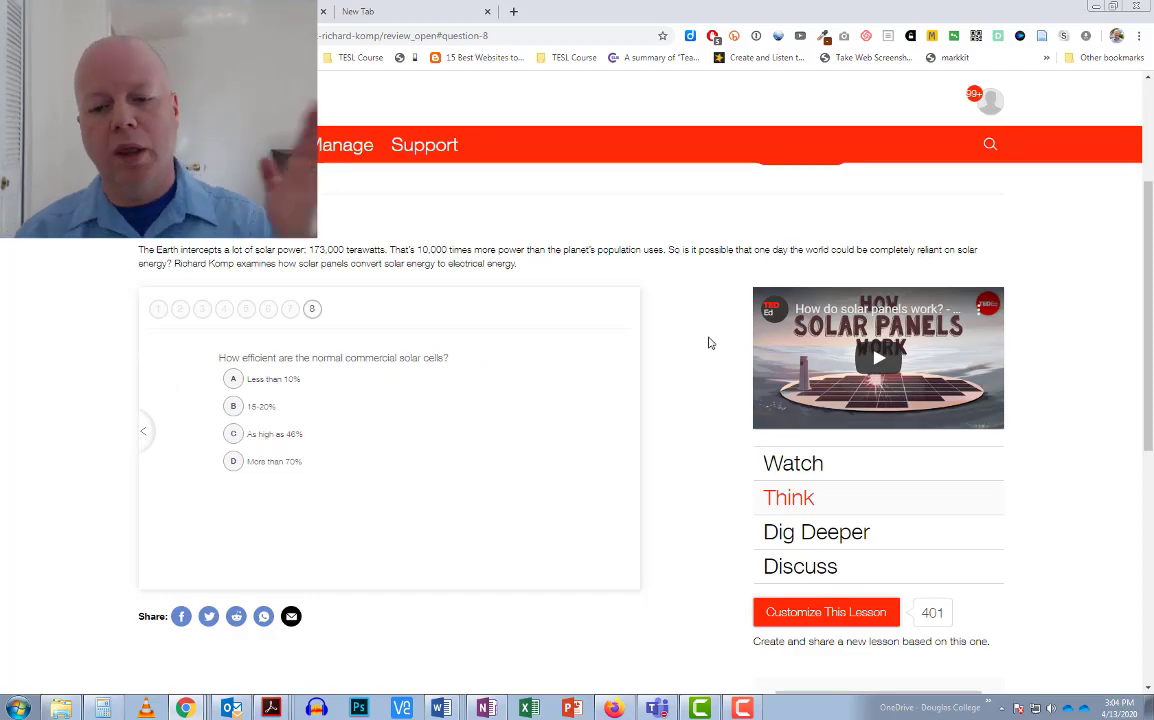
Show the Dig Deeper section and scroll through its additional resources.
{"action": "left_click", "coordinate": [814, 532]}
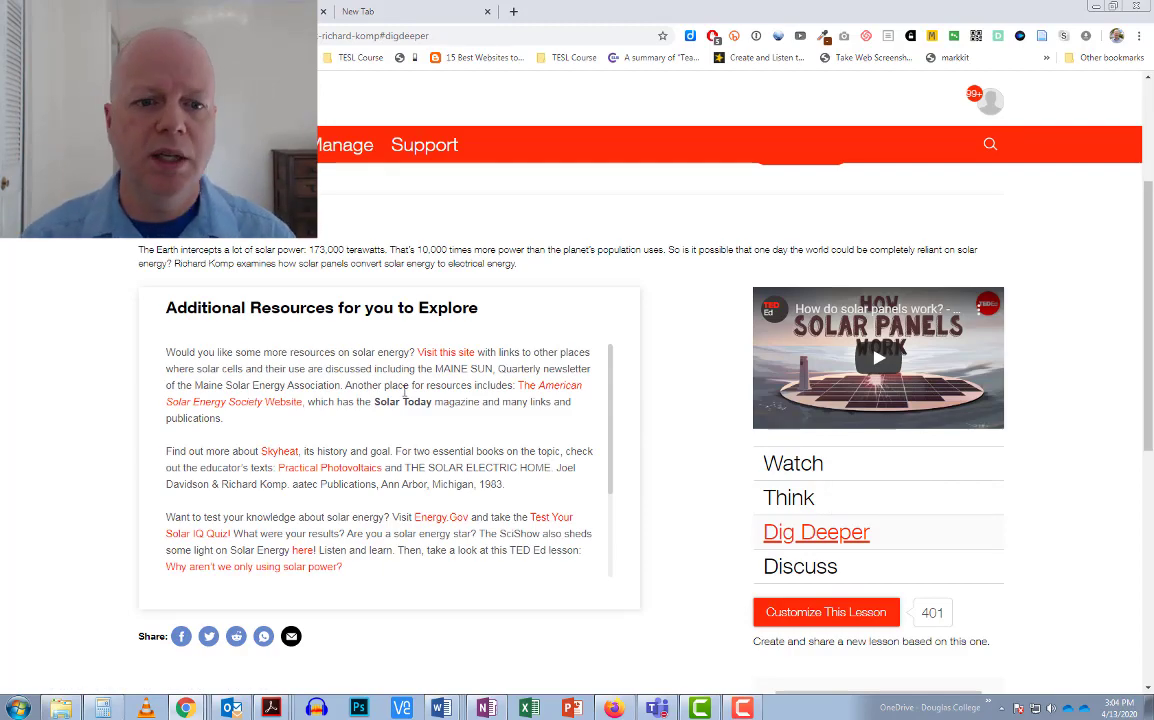
{"action": "scroll", "coordinate": [404, 392], "scroll_direction": "down", "scroll_amount": 5}
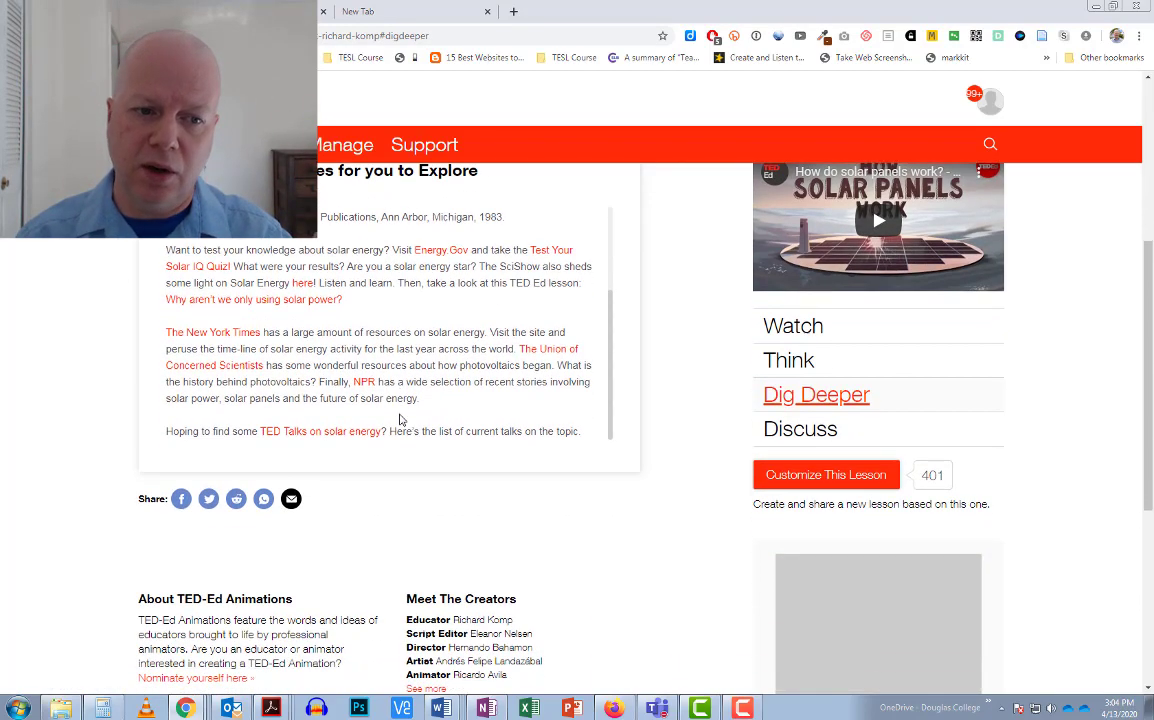
{"action": "scroll", "coordinate": [393, 397], "scroll_direction": "up", "scroll_amount": 5}
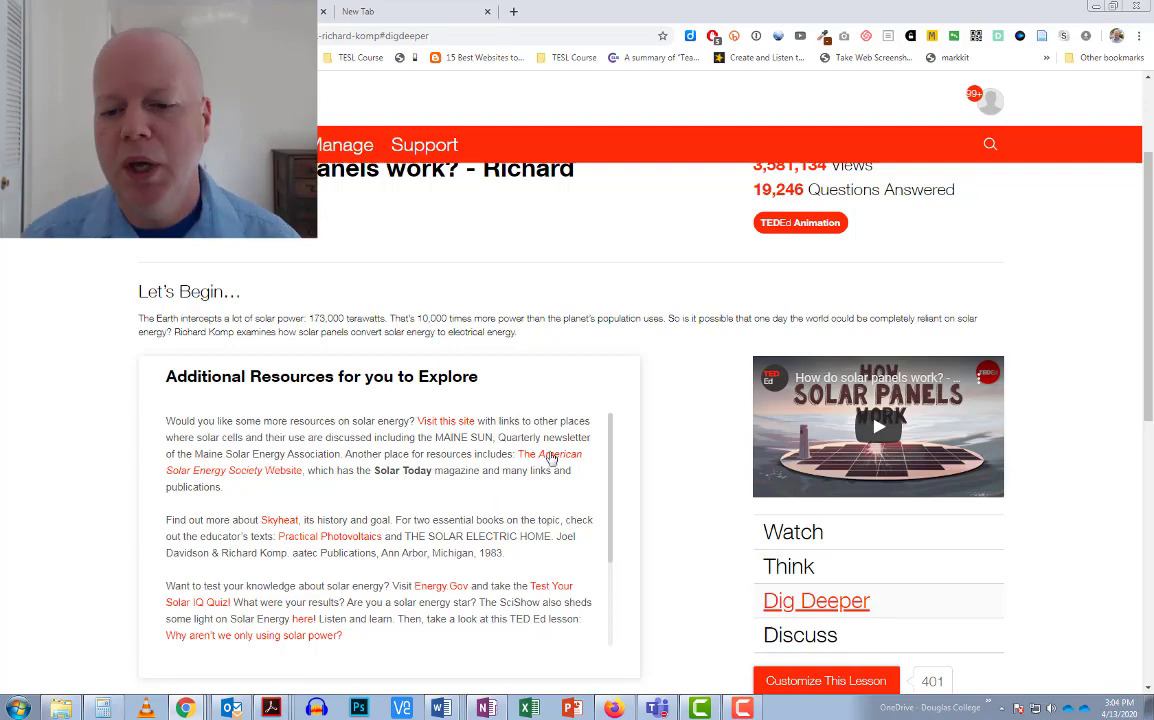
{"action": "scroll", "coordinate": [680, 480], "scroll_direction": "down", "scroll_amount": 5}
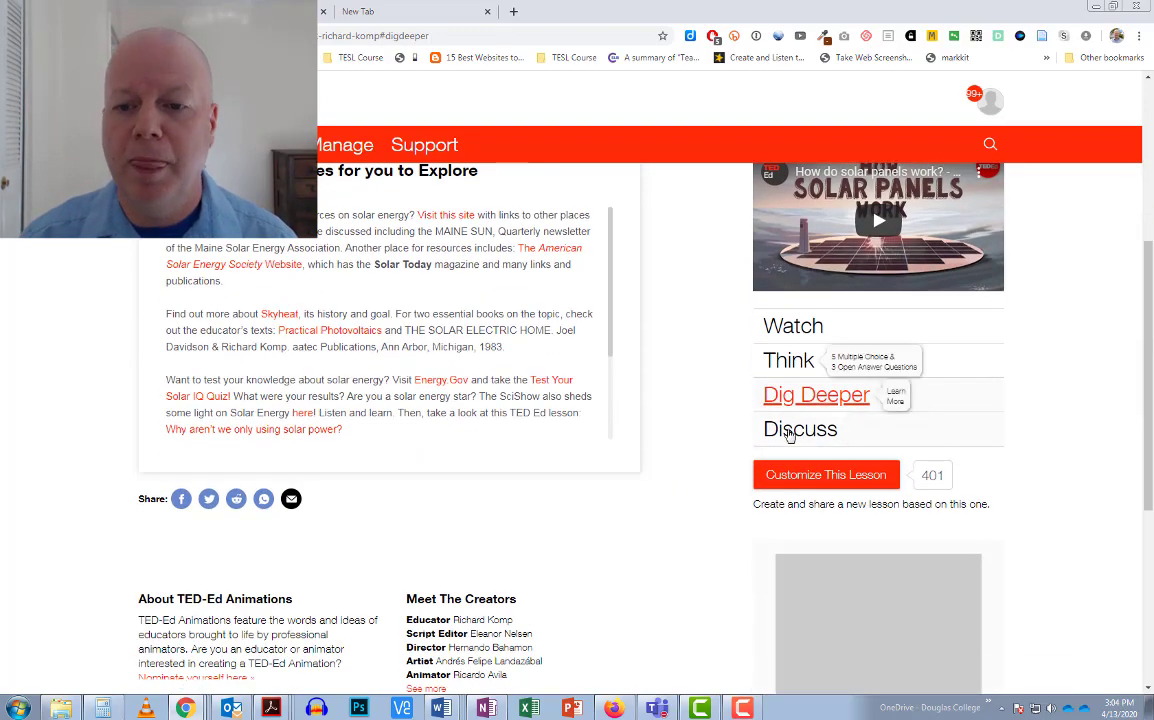
Open the lesson's Discuss section and view the guided discussion's responses.
{"action": "left_click", "coordinate": [747, 418]}
{"action": "scroll", "coordinate": [600, 360], "scroll_direction": "up", "scroll_amount": 1}
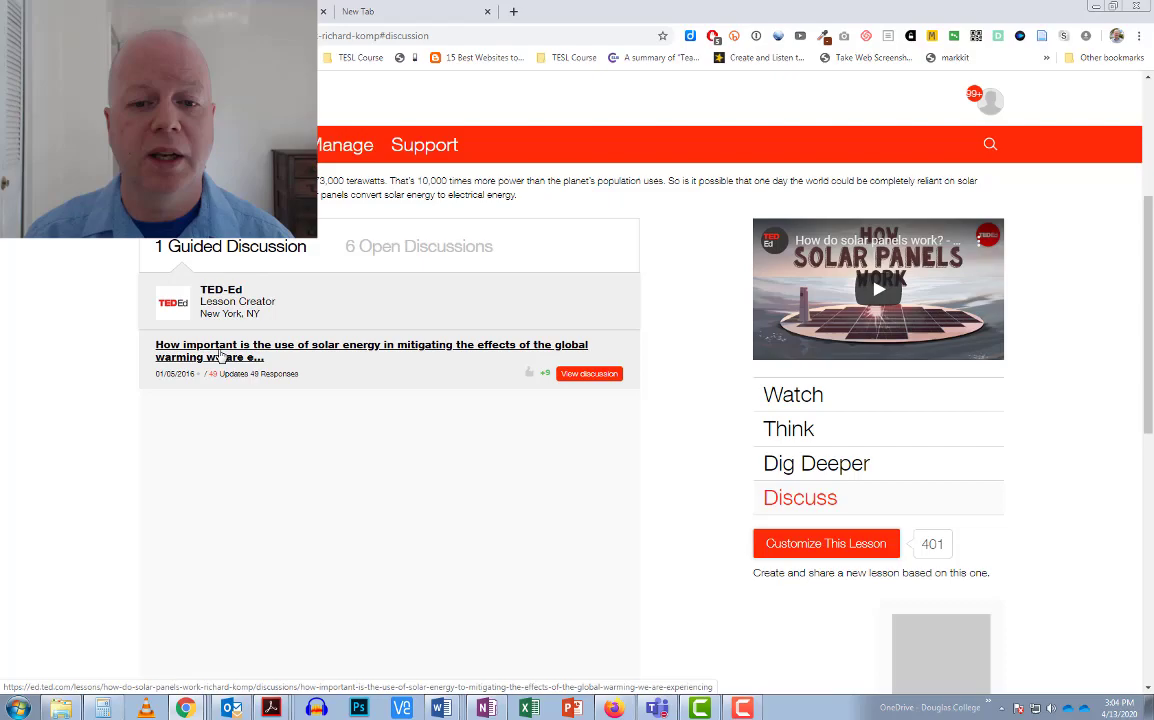
{"action": "left_click", "coordinate": [590, 373]}
{"action": "scroll", "coordinate": [304, 534], "scroll_direction": "down", "scroll_amount": 5}
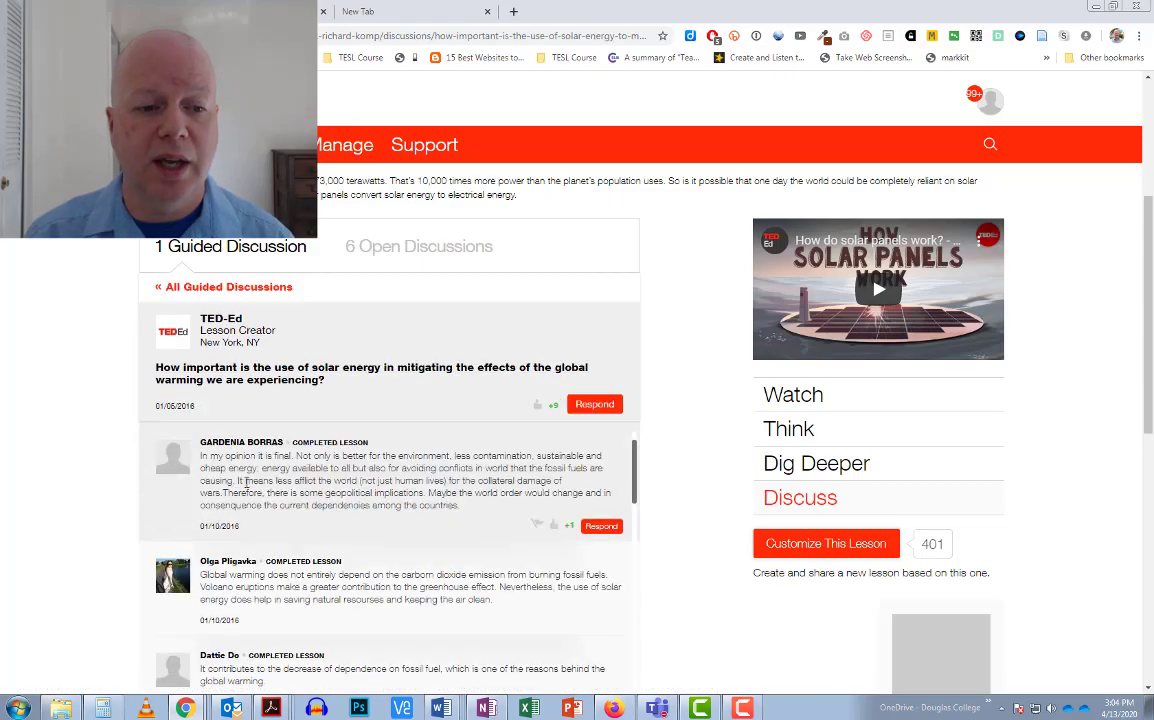
{"action": "scroll", "coordinate": [304, 534], "scroll_direction": "up", "scroll_amount": 8}
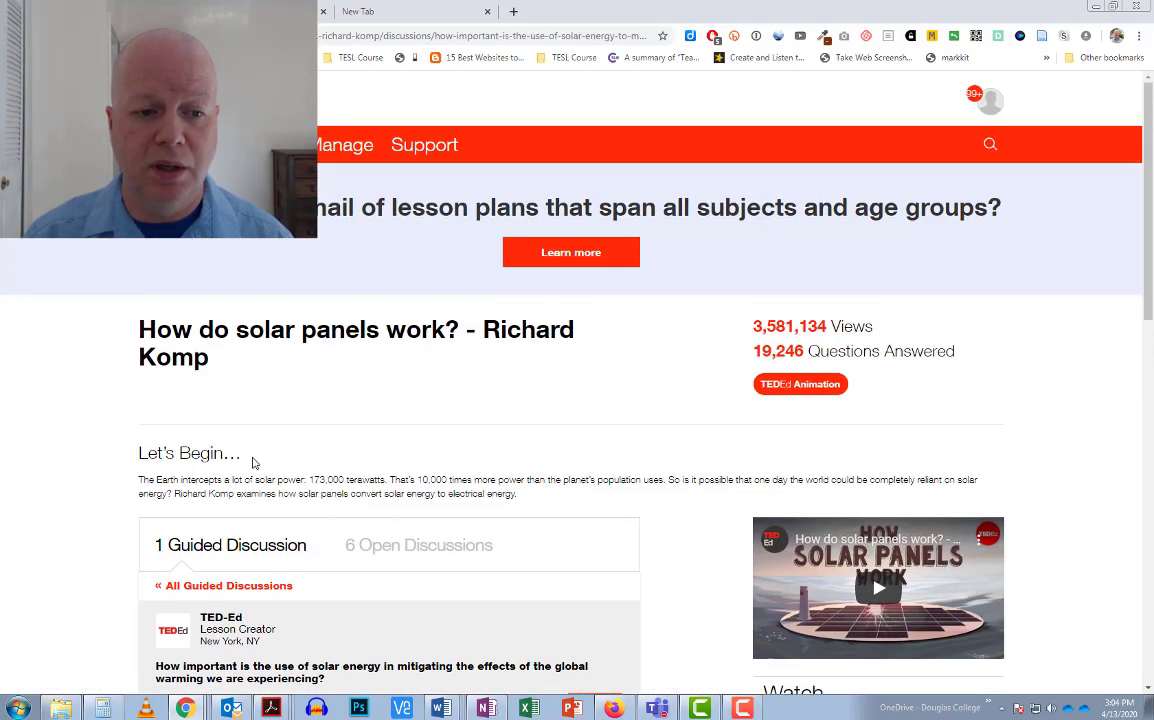
List and scroll through the lesson's 6 Open Discussions.
{"action": "left_click", "coordinate": [395, 548]}
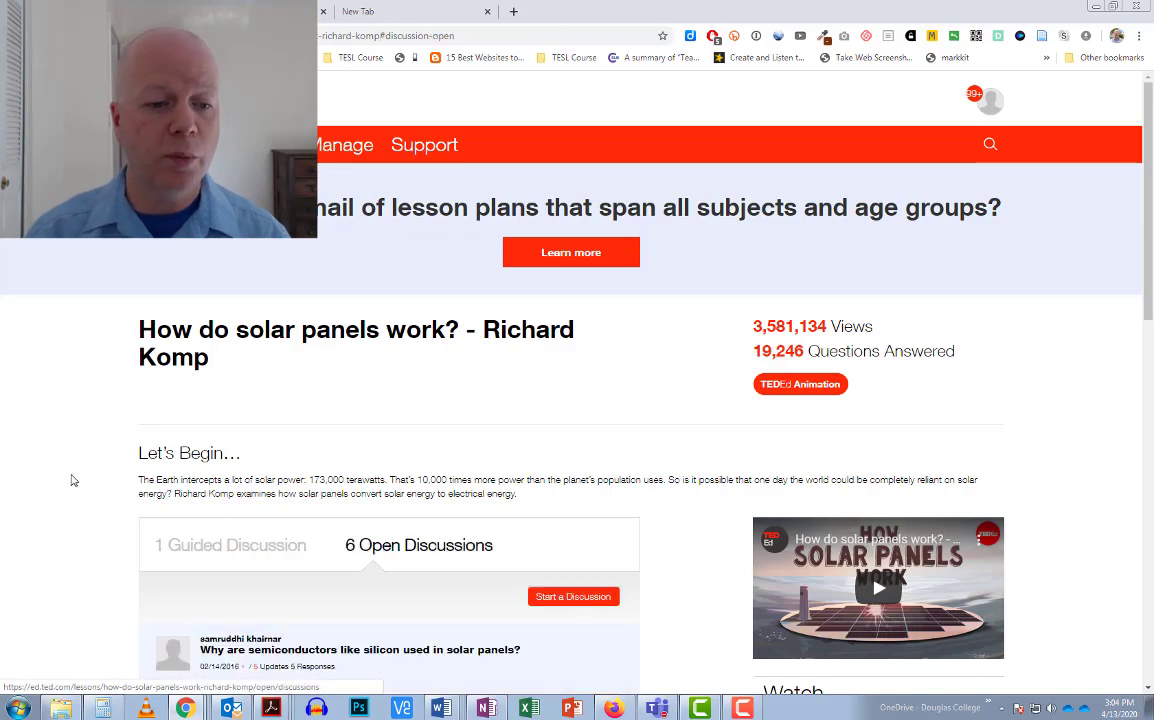
{"action": "scroll", "coordinate": [82, 479], "scroll_direction": "down", "scroll_amount": 2}
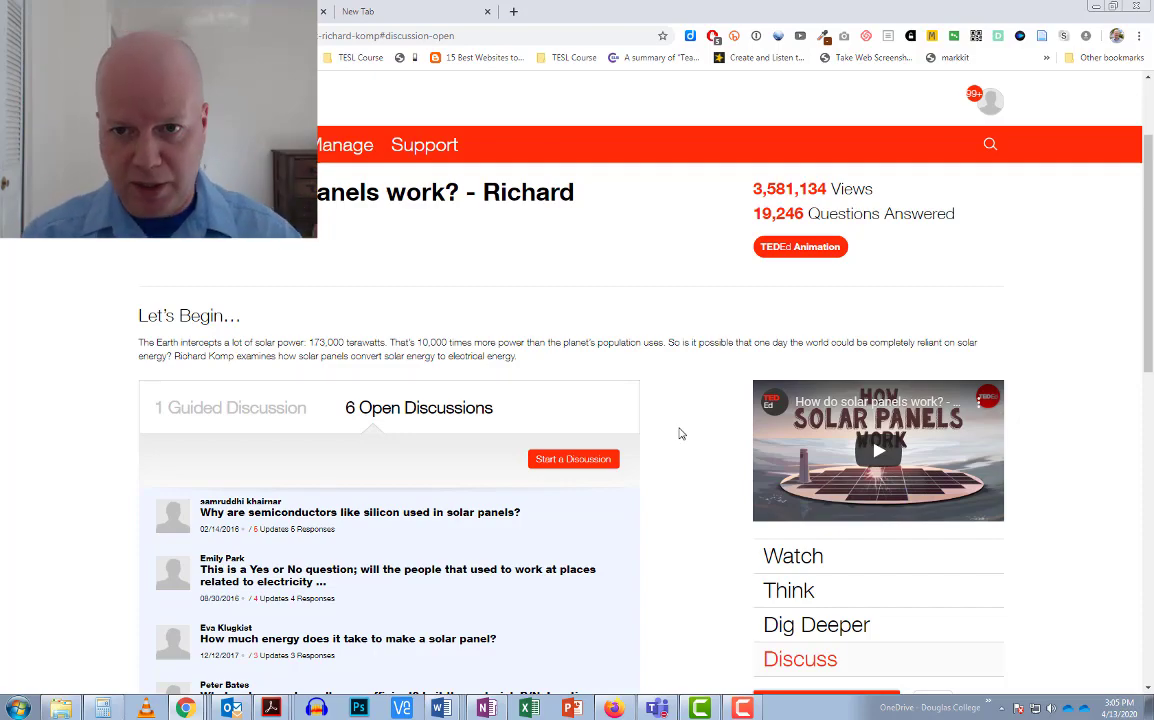
{"action": "scroll", "coordinate": [679, 433], "scroll_direction": "down", "scroll_amount": 3}
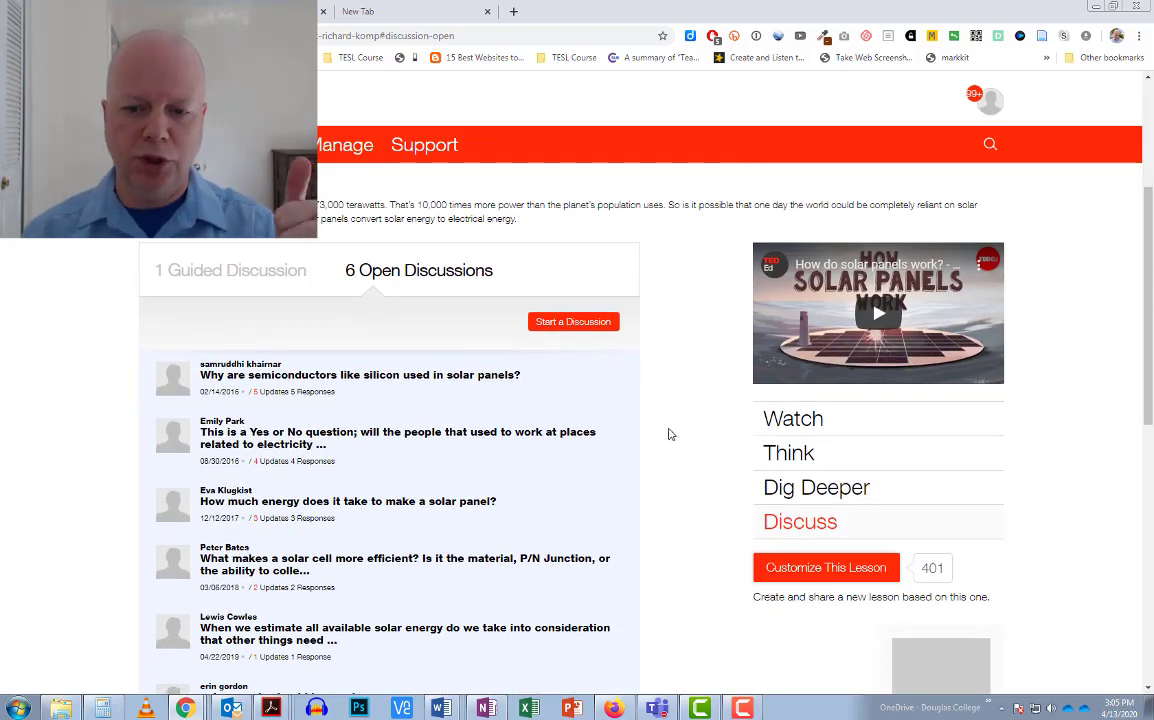
{"action": "scroll", "coordinate": [671, 434], "scroll_direction": "up", "scroll_amount": 3}
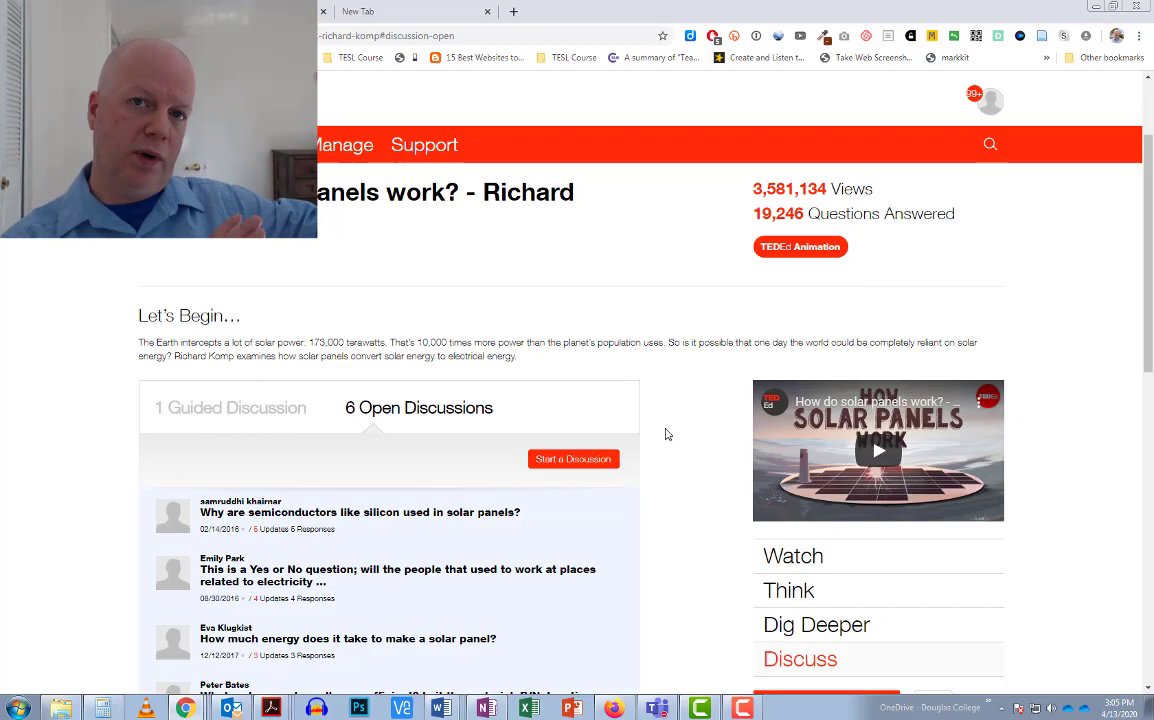
{"action": "scroll", "coordinate": [670, 425], "scroll_direction": "down", "scroll_amount": 2}
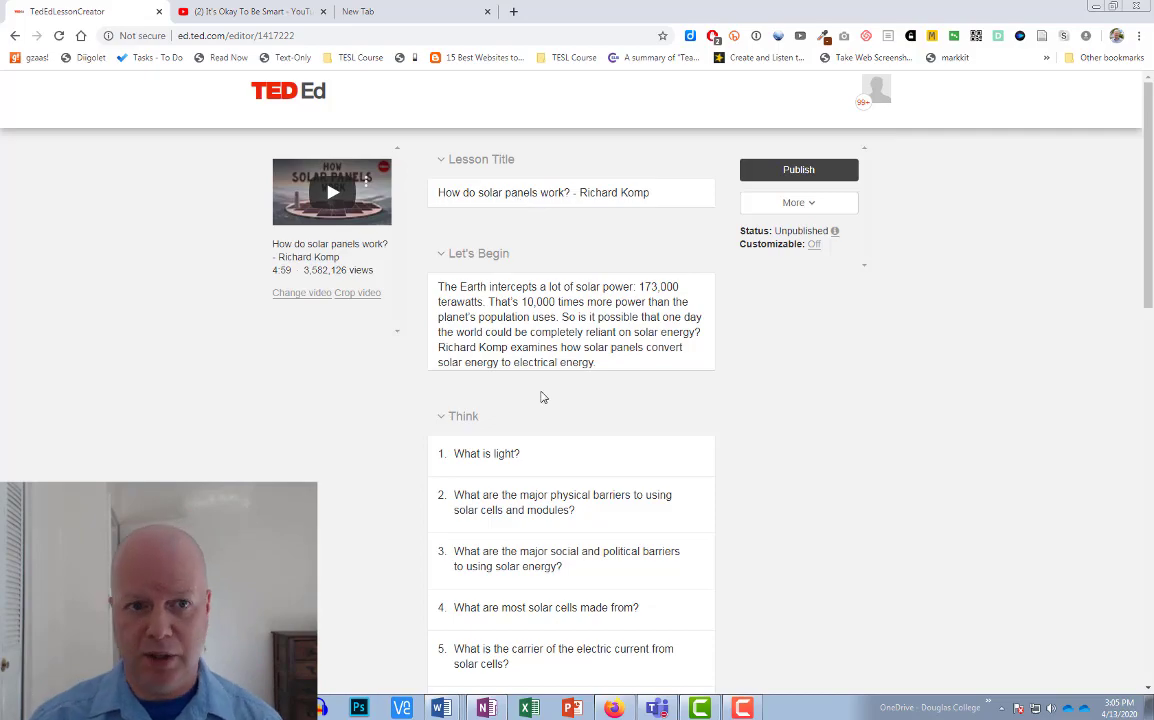
Review the lesson editor sections and discard the empty And Finally conclusion.
{"action": "scroll", "coordinate": [466, 453], "scroll_direction": "down", "scroll_amount": 5}
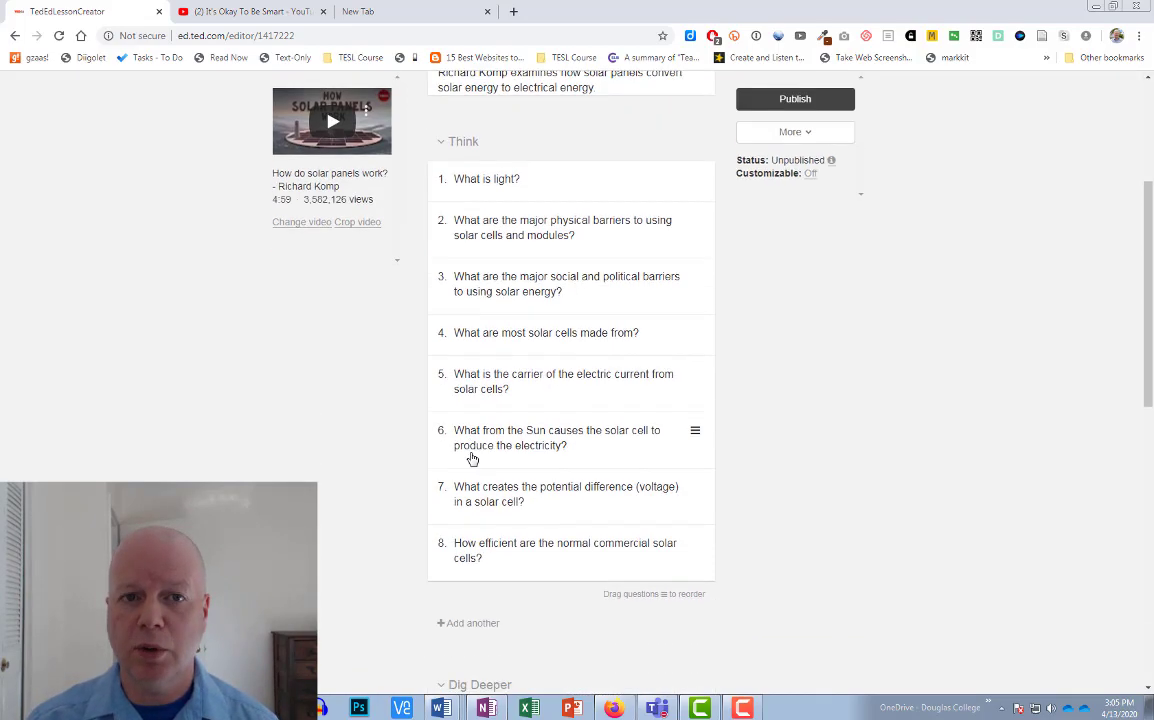
{"action": "scroll", "coordinate": [540, 455], "scroll_direction": "up", "scroll_amount": 5}
{"action": "scroll", "coordinate": [541, 361], "scroll_direction": "down", "scroll_amount": 7}
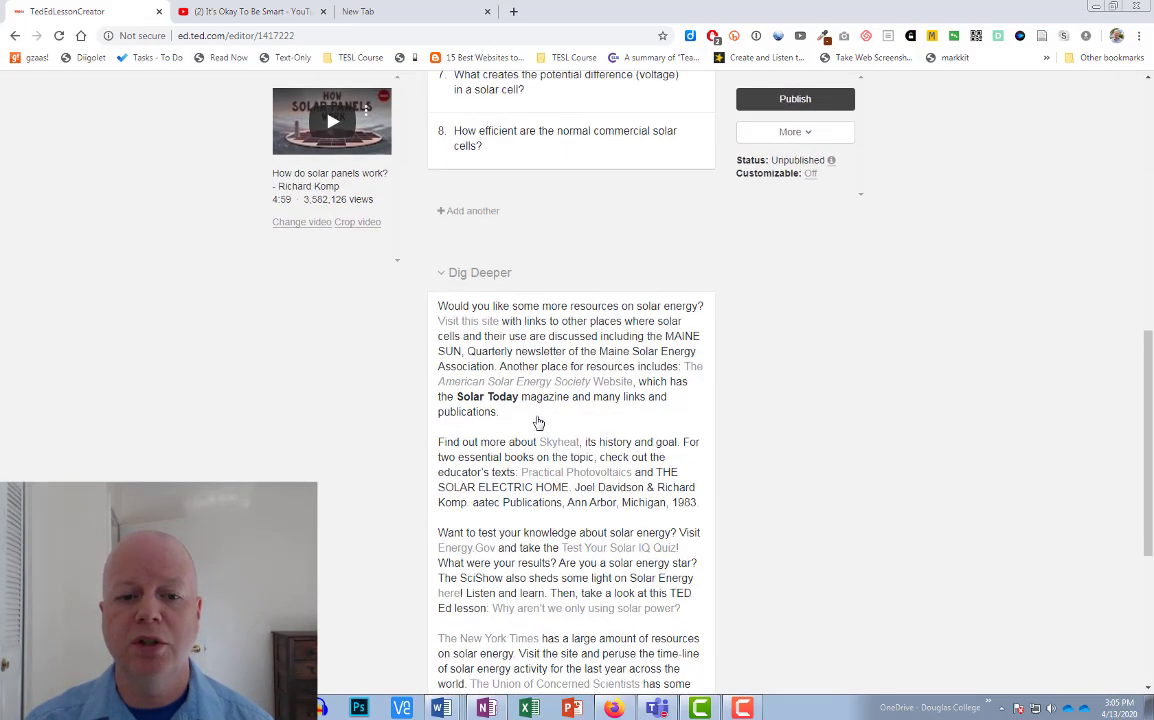
{"action": "scroll", "coordinate": [541, 437], "scroll_direction": "down", "scroll_amount": 2}
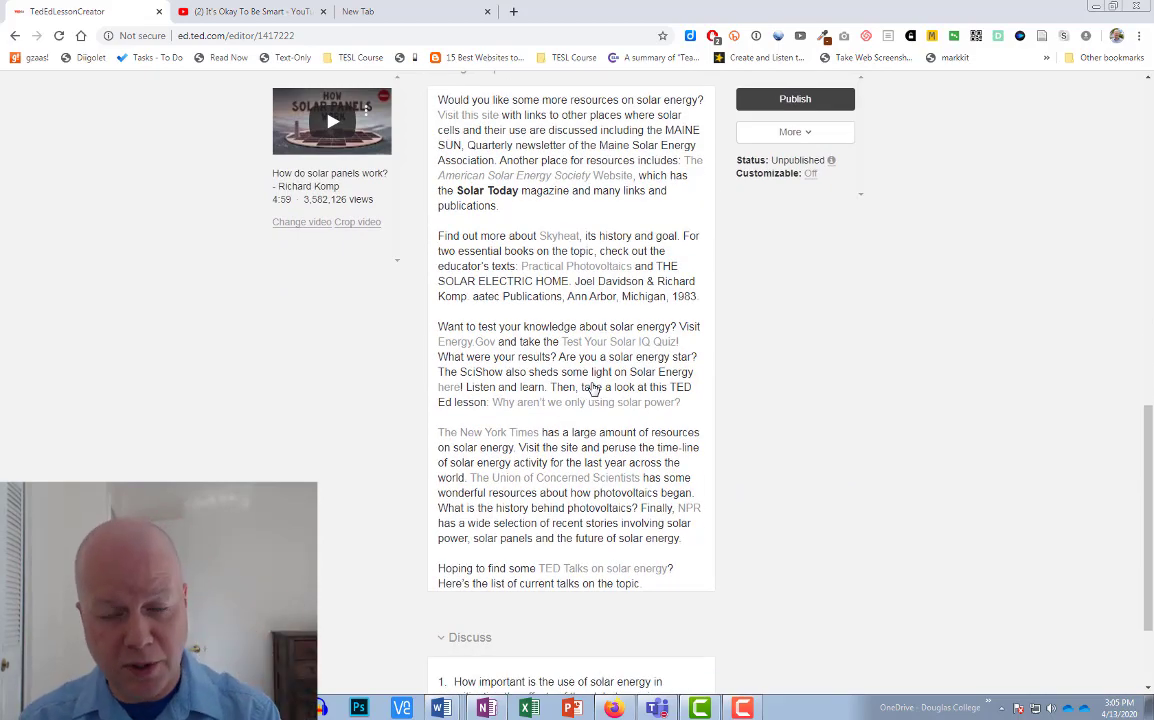
{"action": "scroll", "coordinate": [592, 388], "scroll_direction": "down", "scroll_amount": 2}
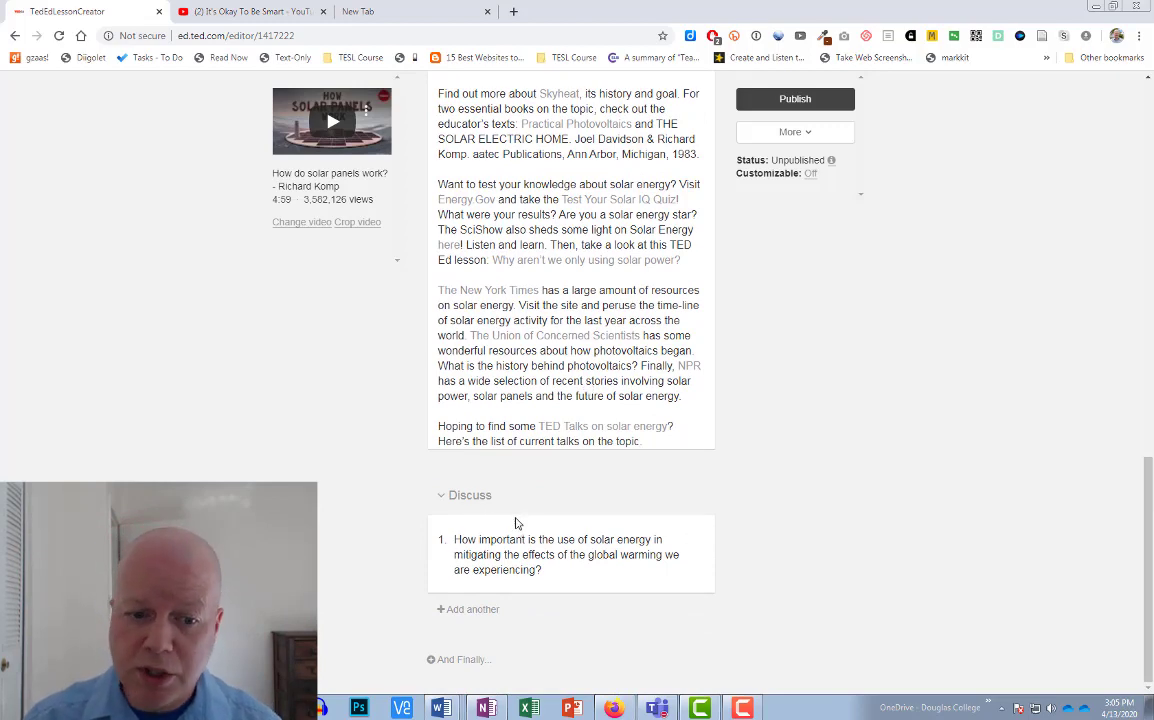
{"action": "left_click", "coordinate": [462, 660]}
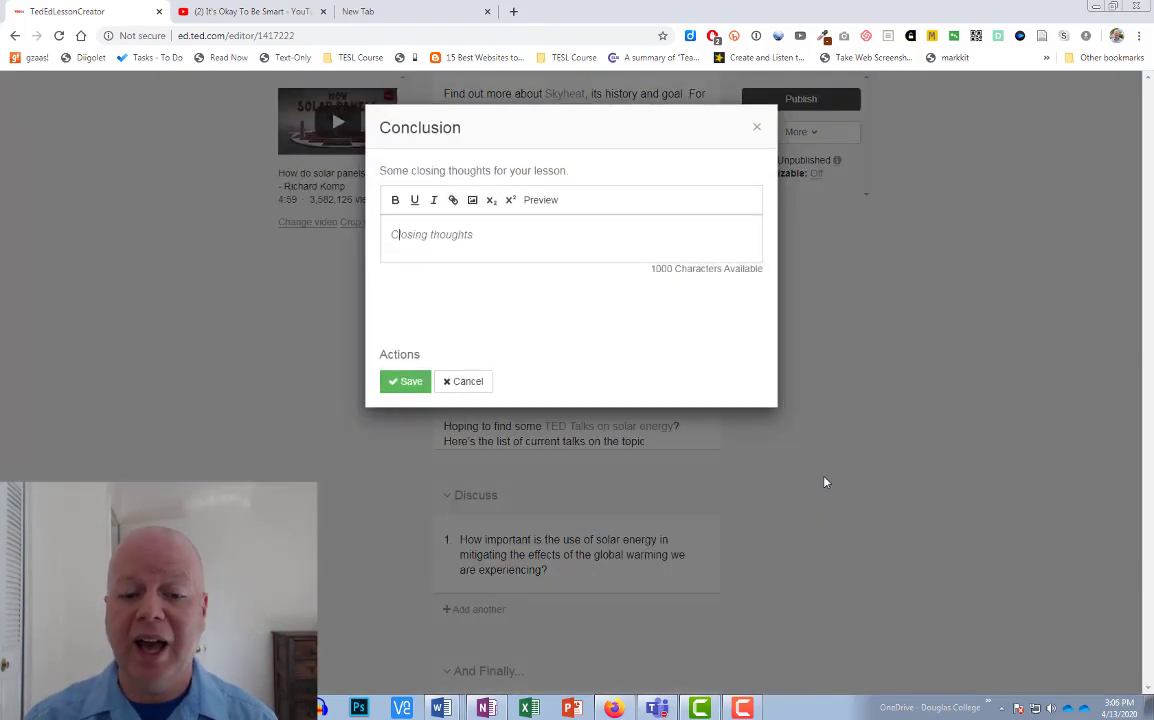
{"action": "left_click", "coordinate": [467, 381]}
{"action": "left_click", "coordinate": [624, 362]}
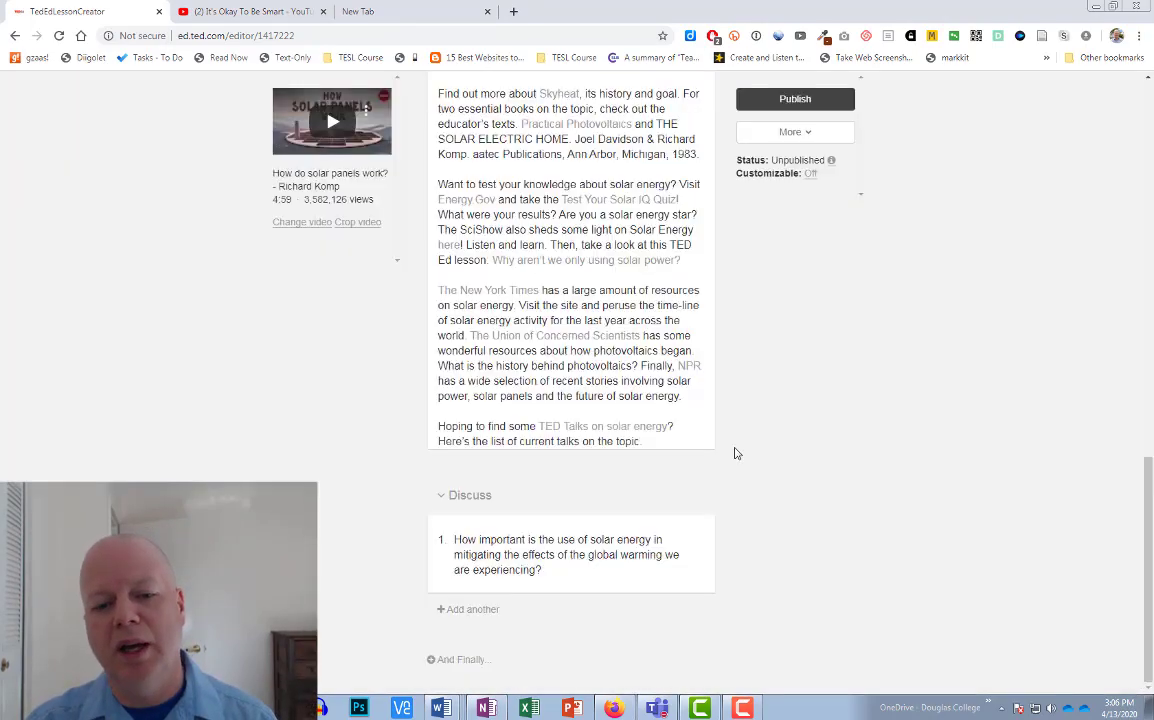
Publish the solar panels lesson.
{"action": "scroll", "coordinate": [734, 453], "scroll_direction": "up", "scroll_amount": 9}
{"action": "scroll", "coordinate": [748, 432], "scroll_direction": "up", "scroll_amount": 2}
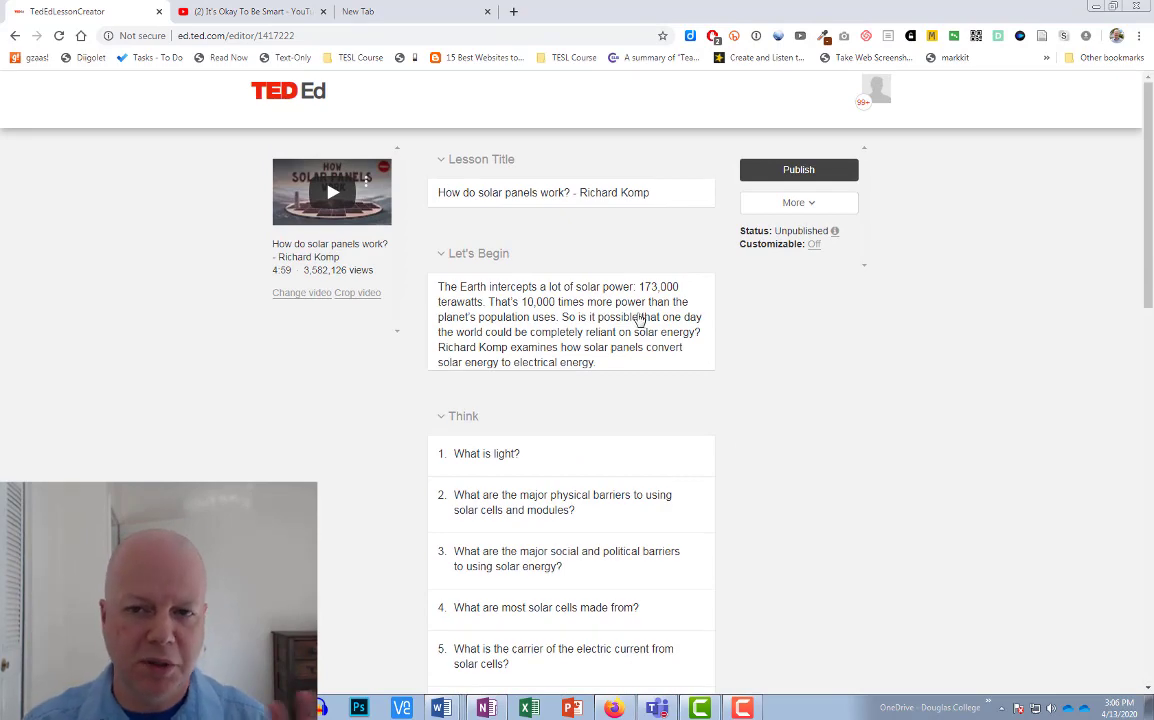
{"action": "left_click", "coordinate": [801, 170]}
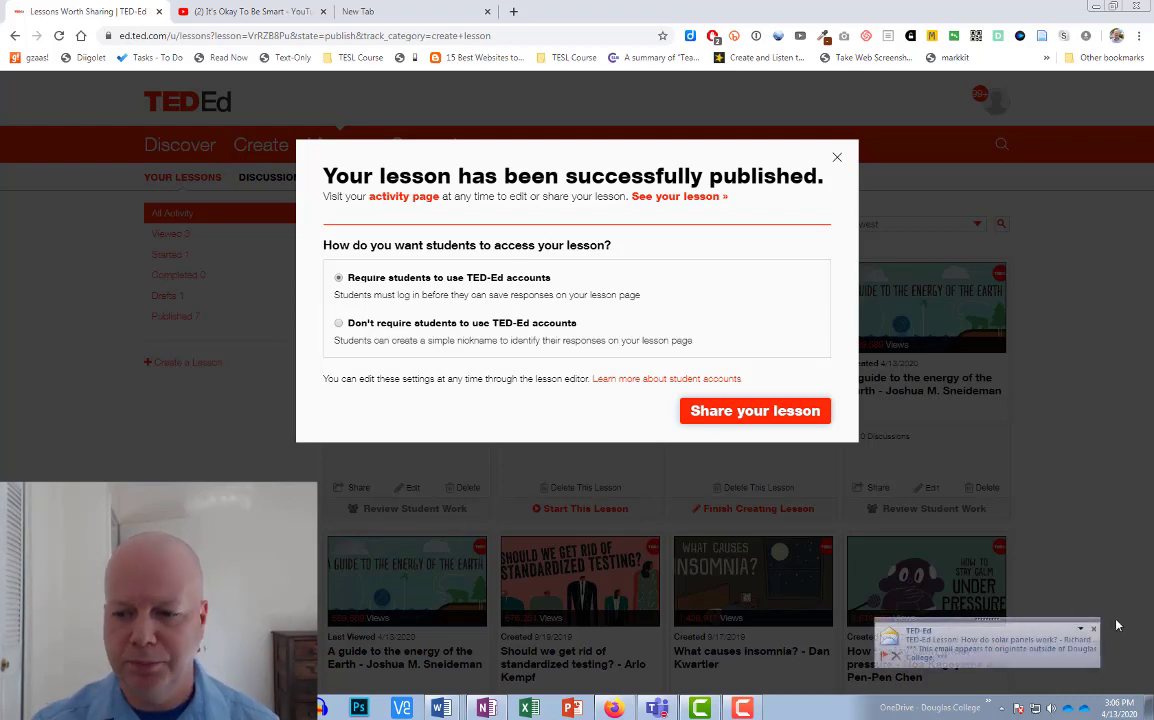
Let students join without TED-Ed accounts and copy the lesson's share link.
{"action": "left_click", "coordinate": [1095, 633]}
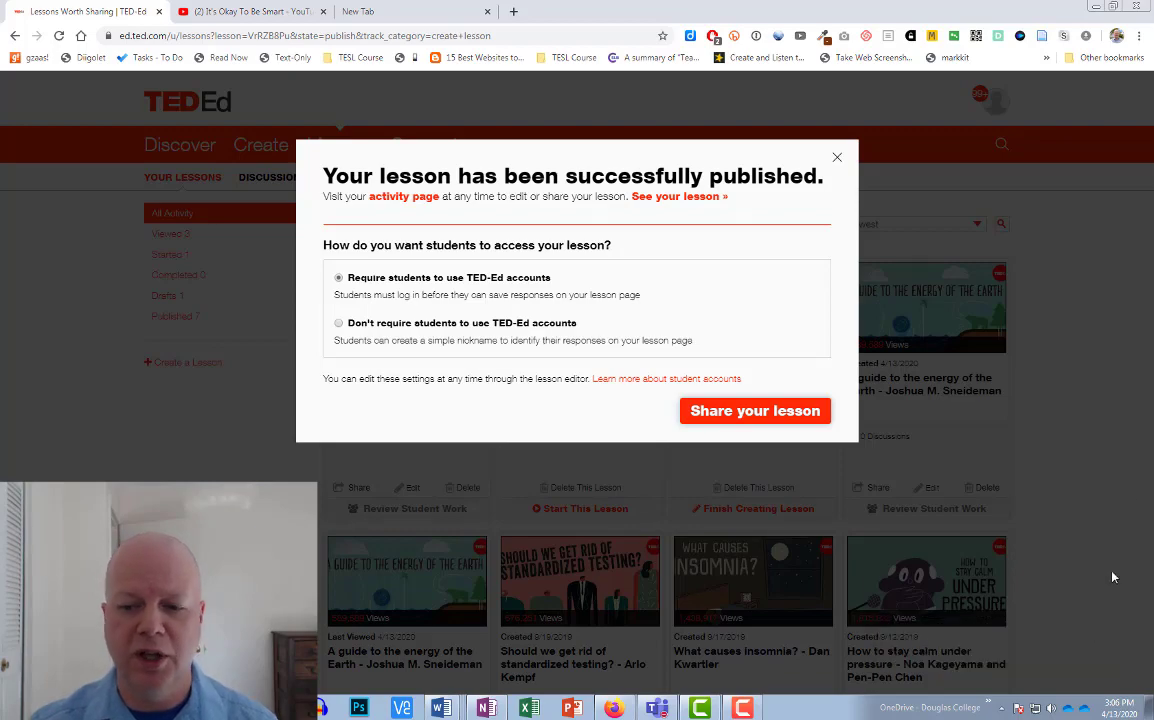
{"action": "left_click", "coordinate": [339, 324]}
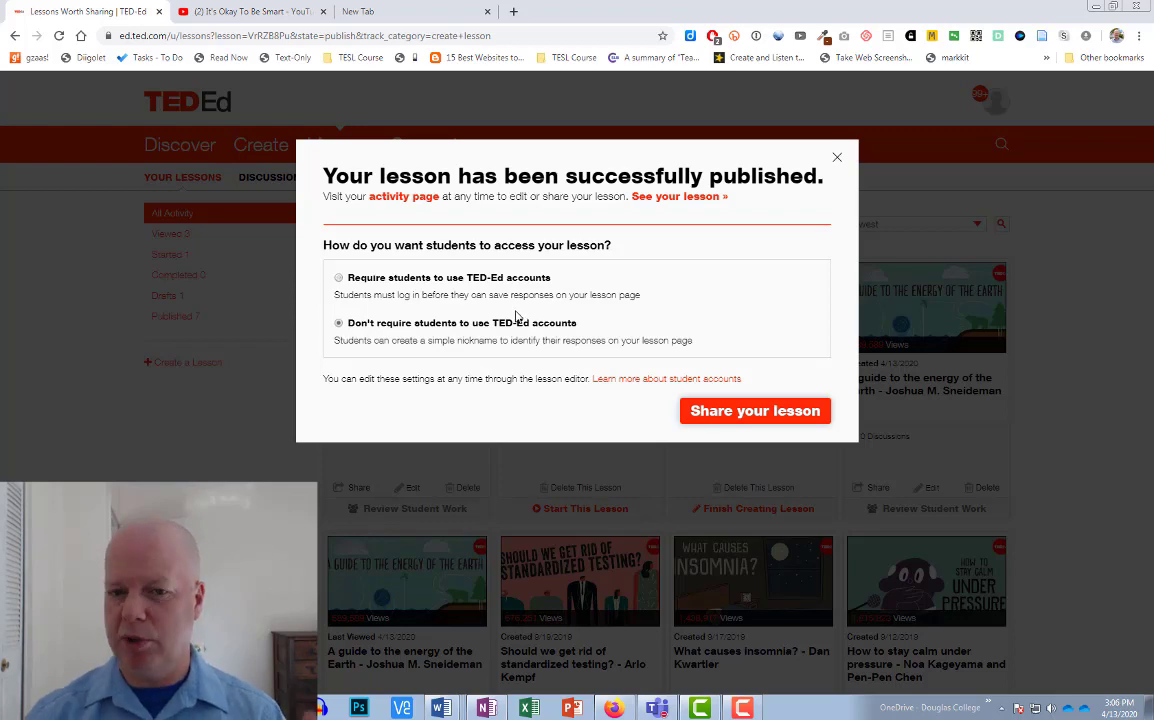
{"action": "left_click", "coordinate": [759, 418]}
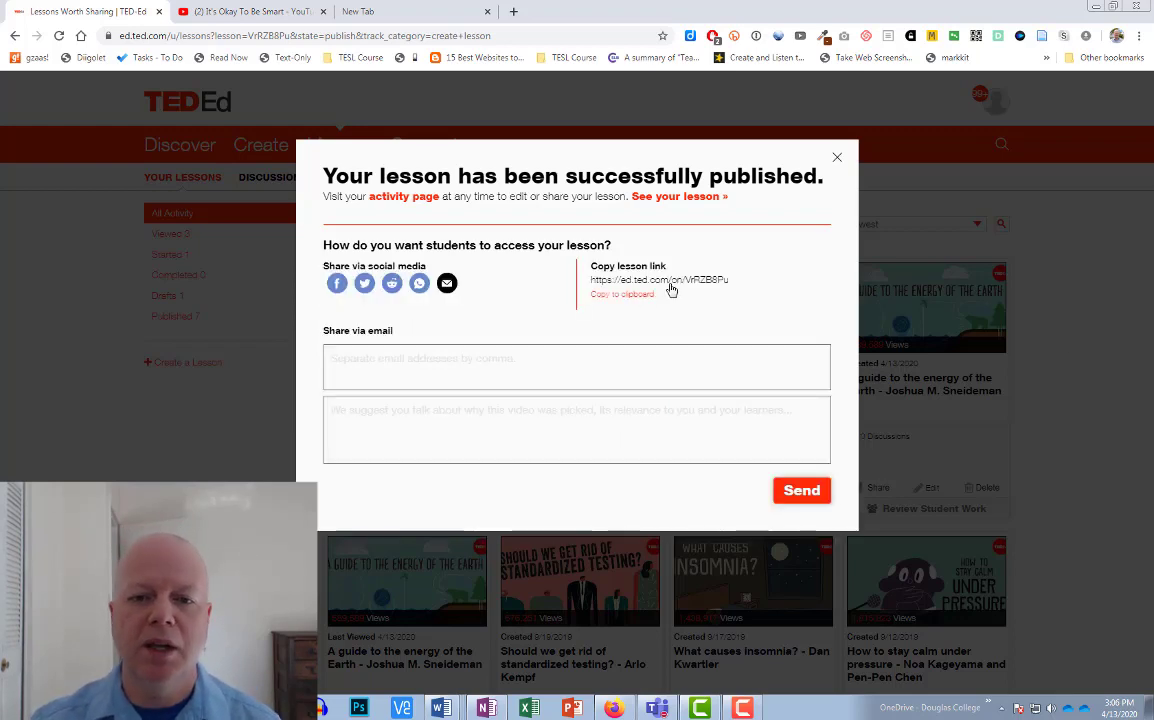
{"action": "left_click", "coordinate": [618, 298]}
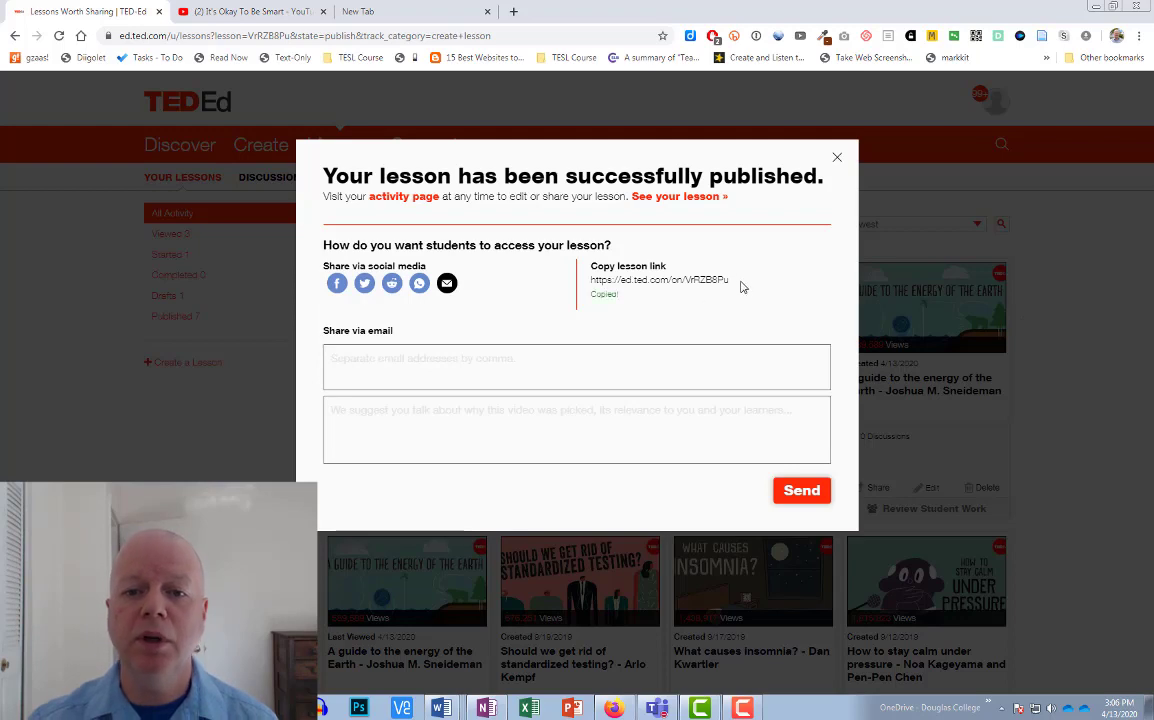
{"action": "left_click_drag", "start_coordinate": [741, 284], "coordinate": [592, 284]}
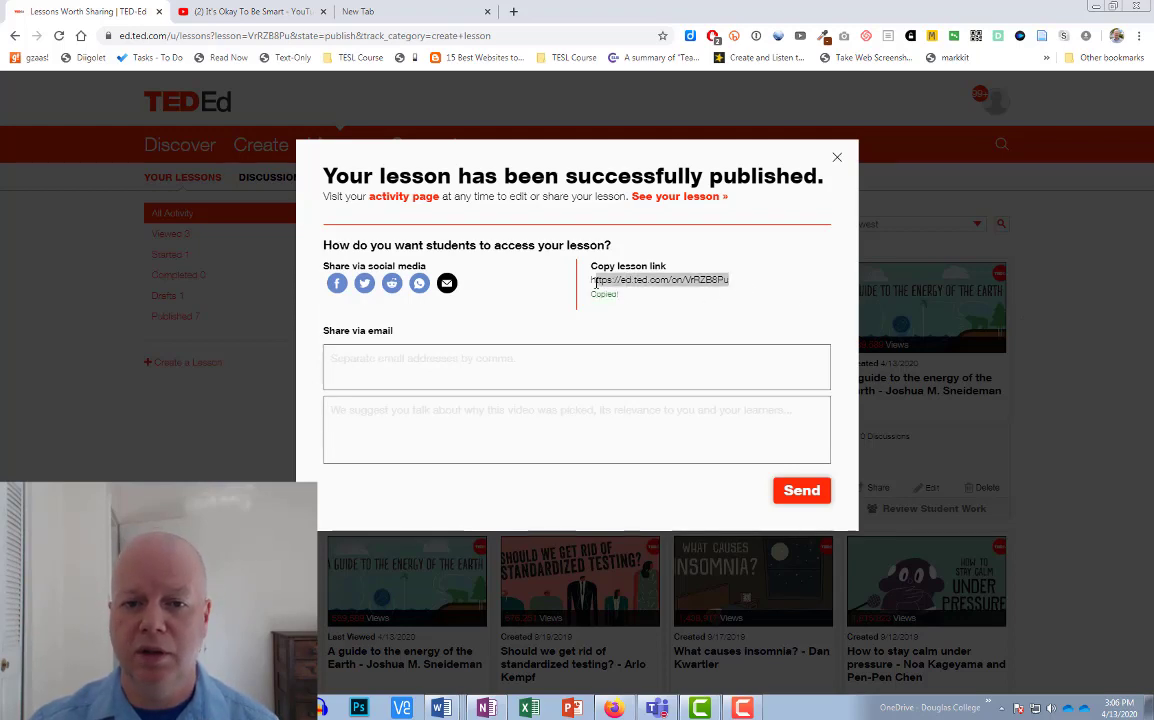
{"action": "left_click", "coordinate": [750, 289]}
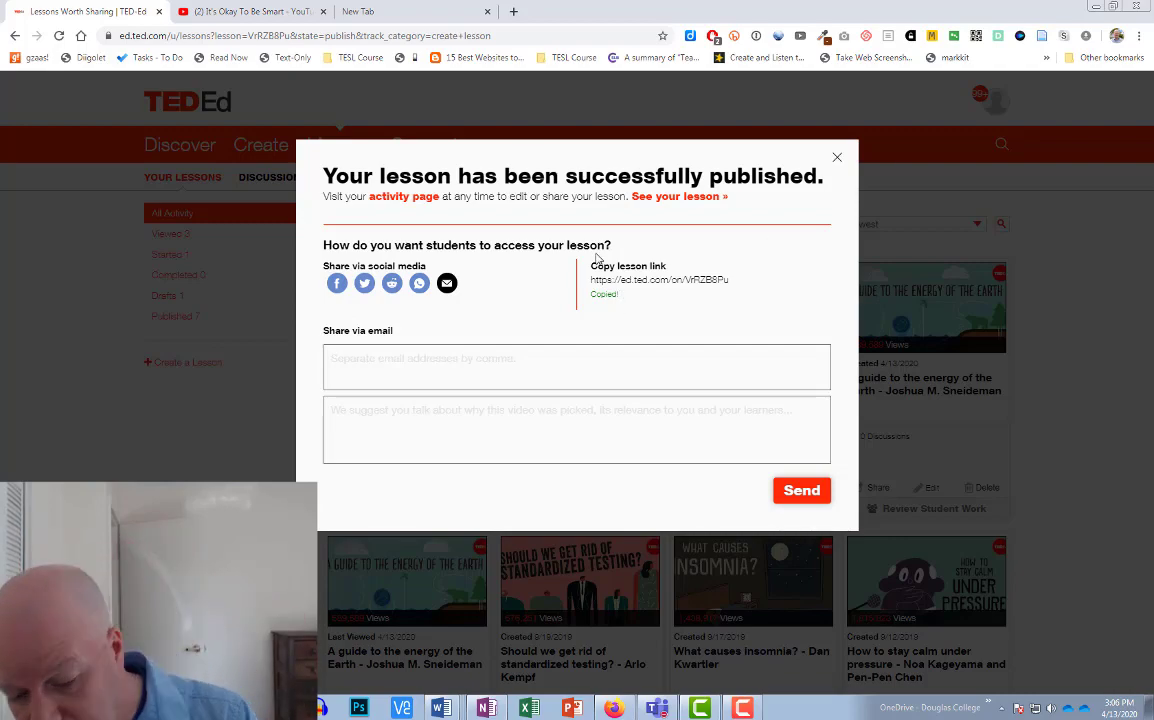
Open the copied lesson link in a new incognito window.
{"action": "key", "text": "ctrl+shift+n"}
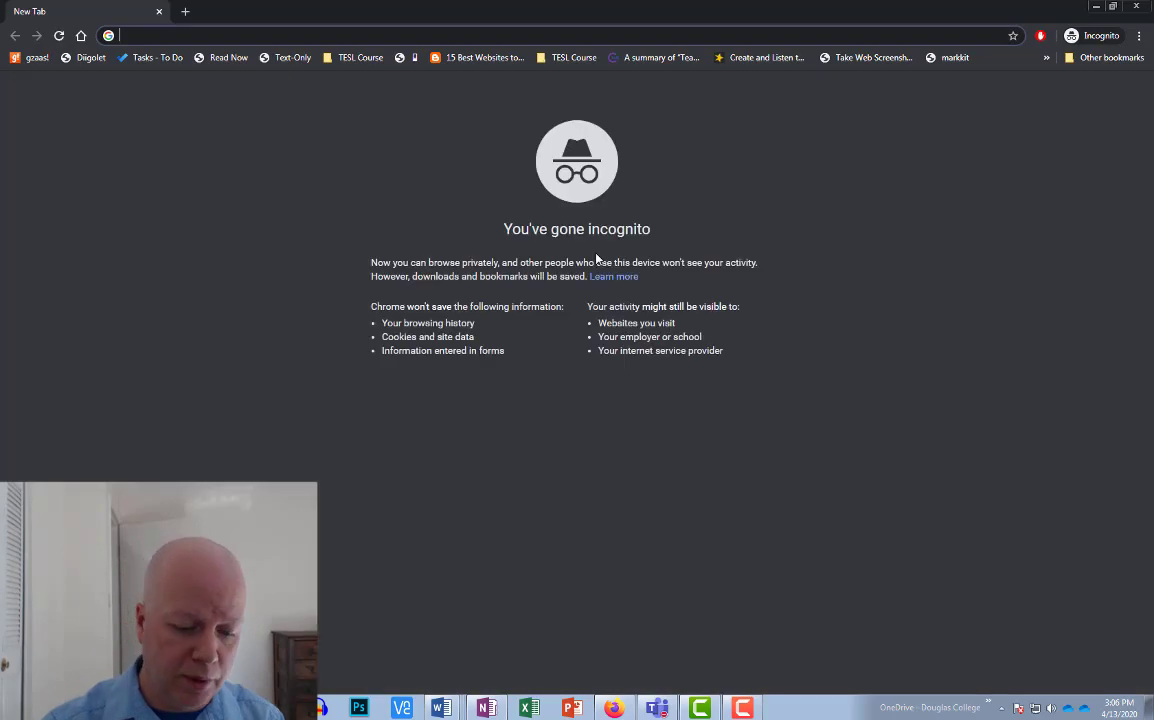
{"action": "key", "text": "ctrl+v"}
{"action": "key", "text": "Return"}
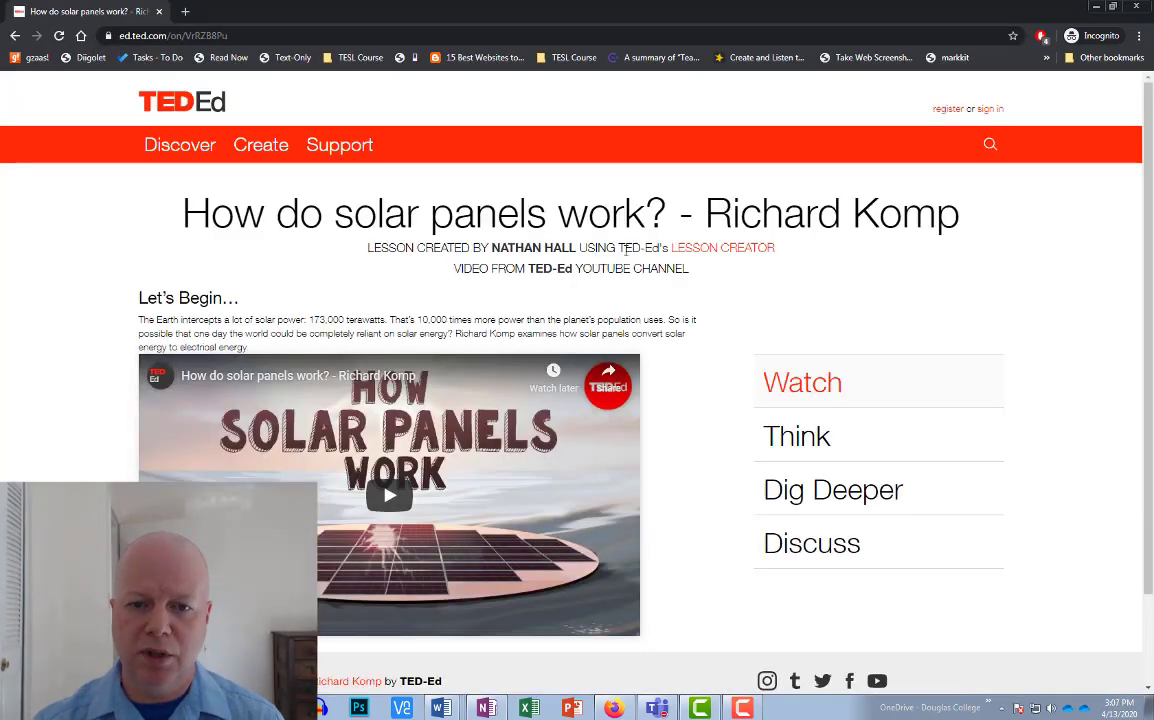
{"action": "scroll", "coordinate": [700, 271], "scroll_direction": "down", "scroll_amount": 1}
{"action": "scroll", "coordinate": [690, 265], "scroll_direction": "up", "scroll_amount": 1}
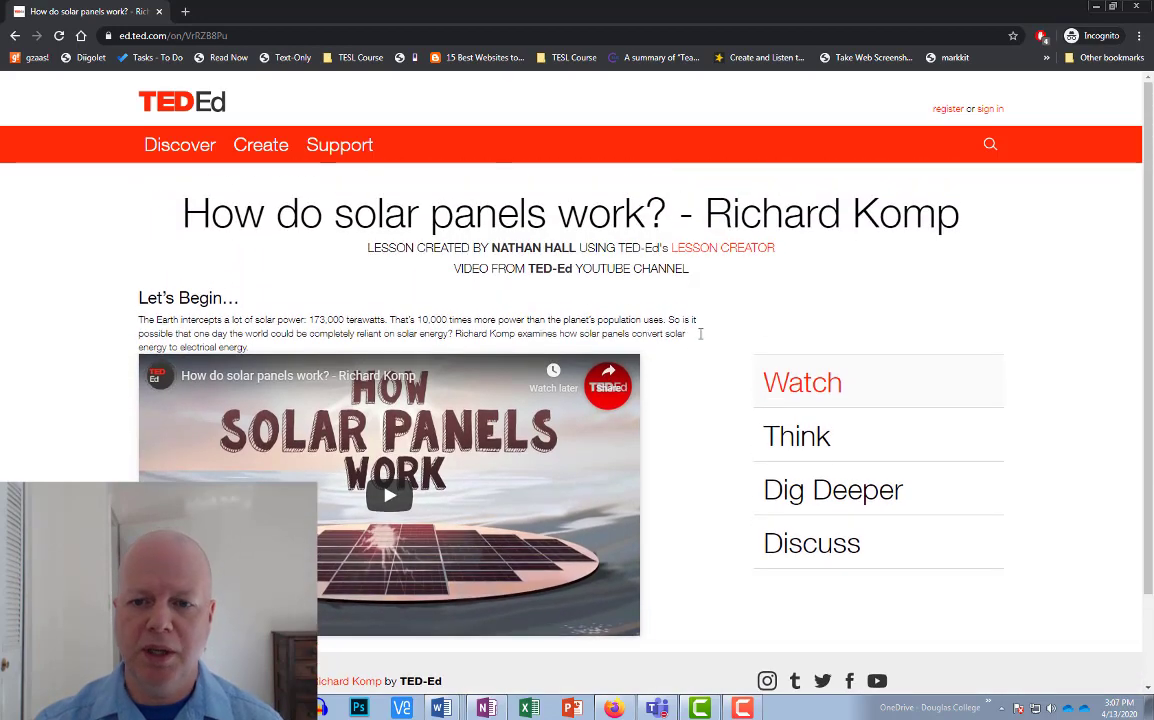
Go through the Think, Dig Deeper and Discuss sections as a student.
{"action": "left_click", "coordinate": [819, 443]}
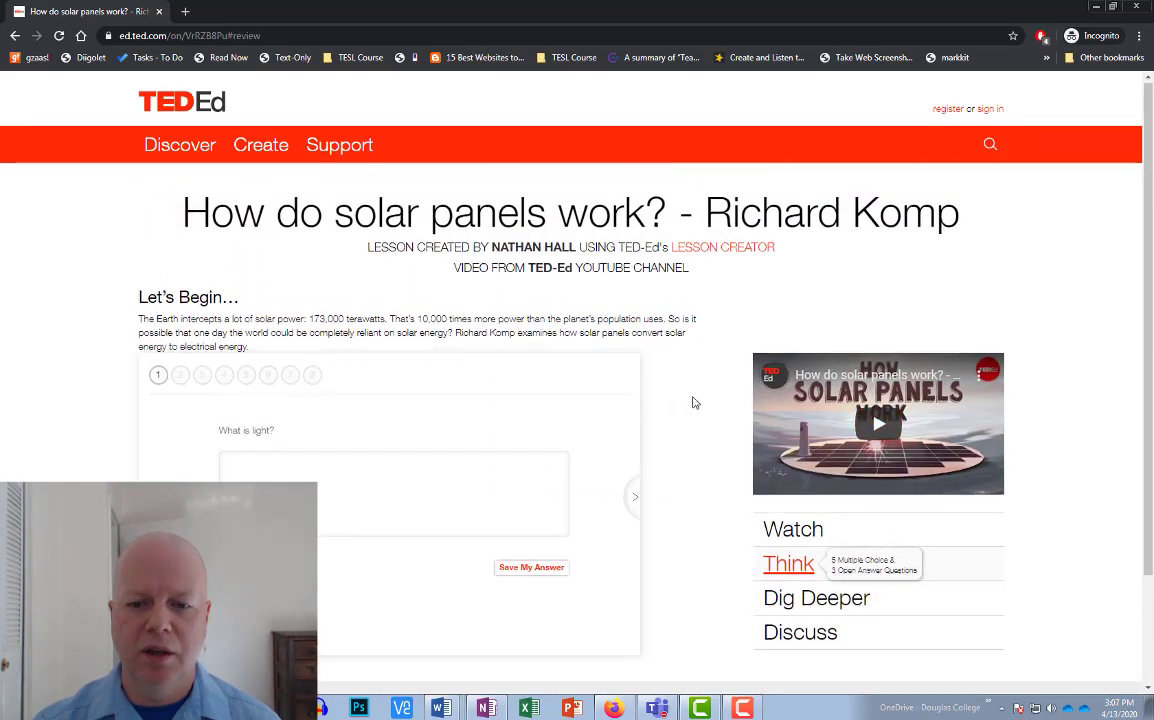
{"action": "scroll", "coordinate": [784, 470], "scroll_direction": "down", "scroll_amount": 1}
{"action": "left_click", "coordinate": [793, 468]}
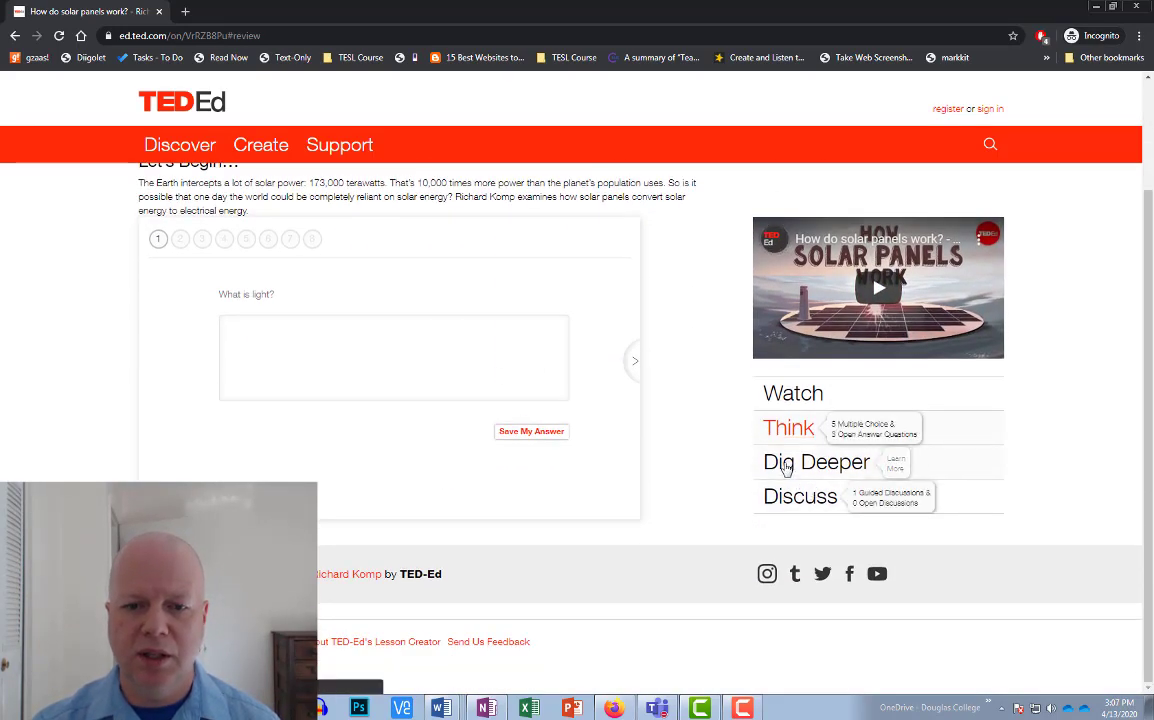
{"action": "left_click", "coordinate": [799, 496]}
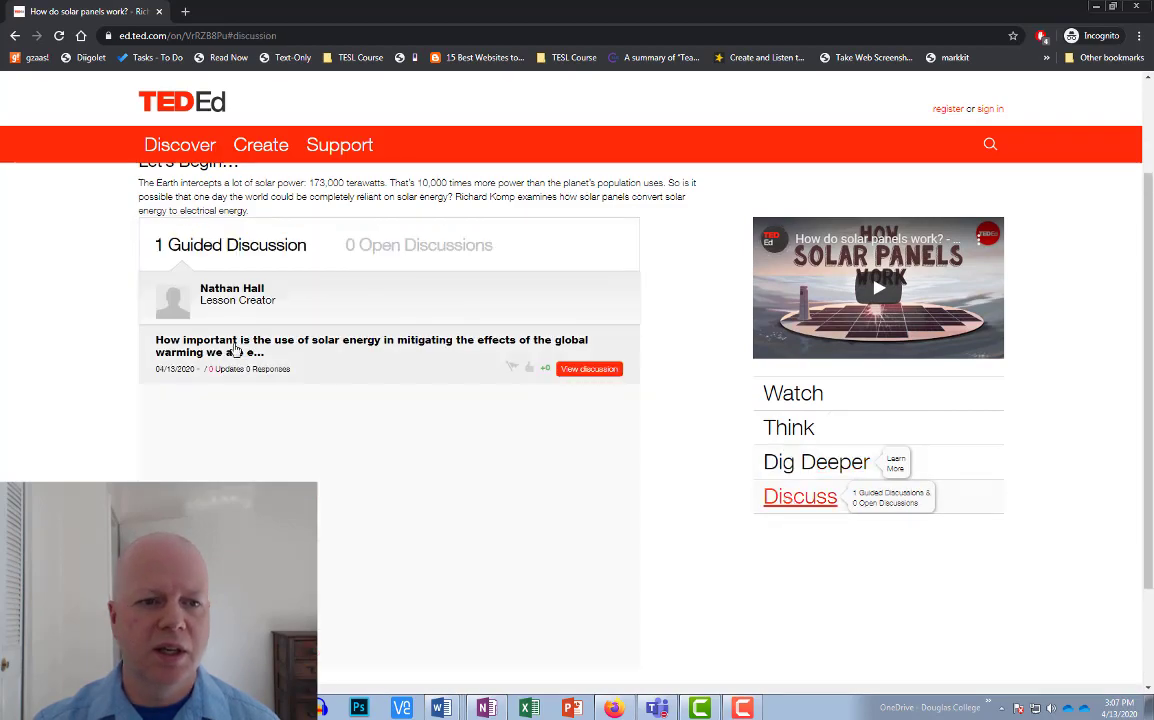
Open the solar energy guided discussion and start a response, entering a responder name.
{"action": "left_click", "coordinate": [224, 347]}
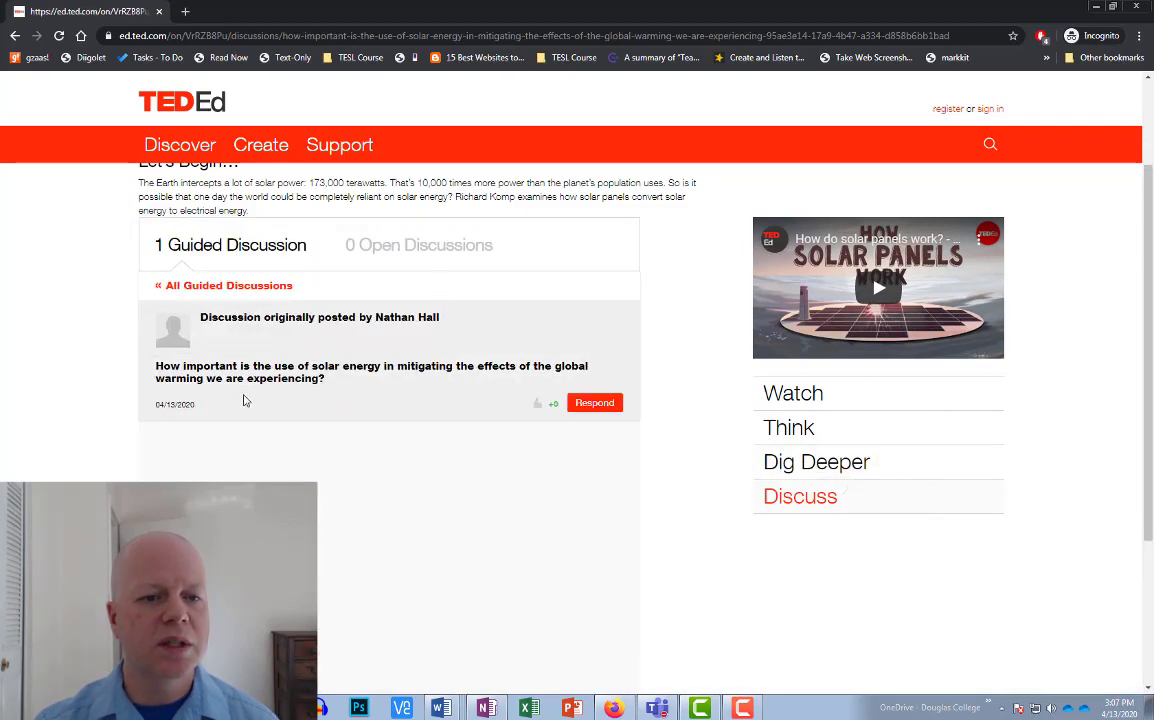
{"action": "left_click", "coordinate": [615, 403]}
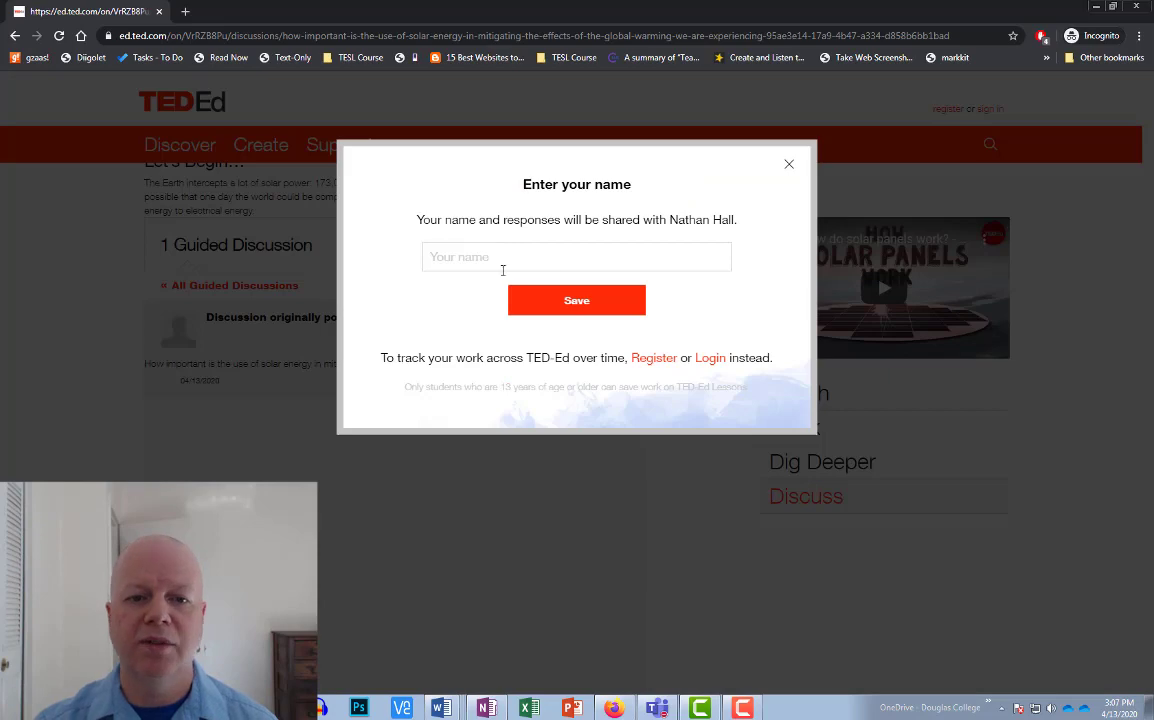
{"action": "left_click", "coordinate": [503, 260]}
{"action": "type", "text": "Na"}
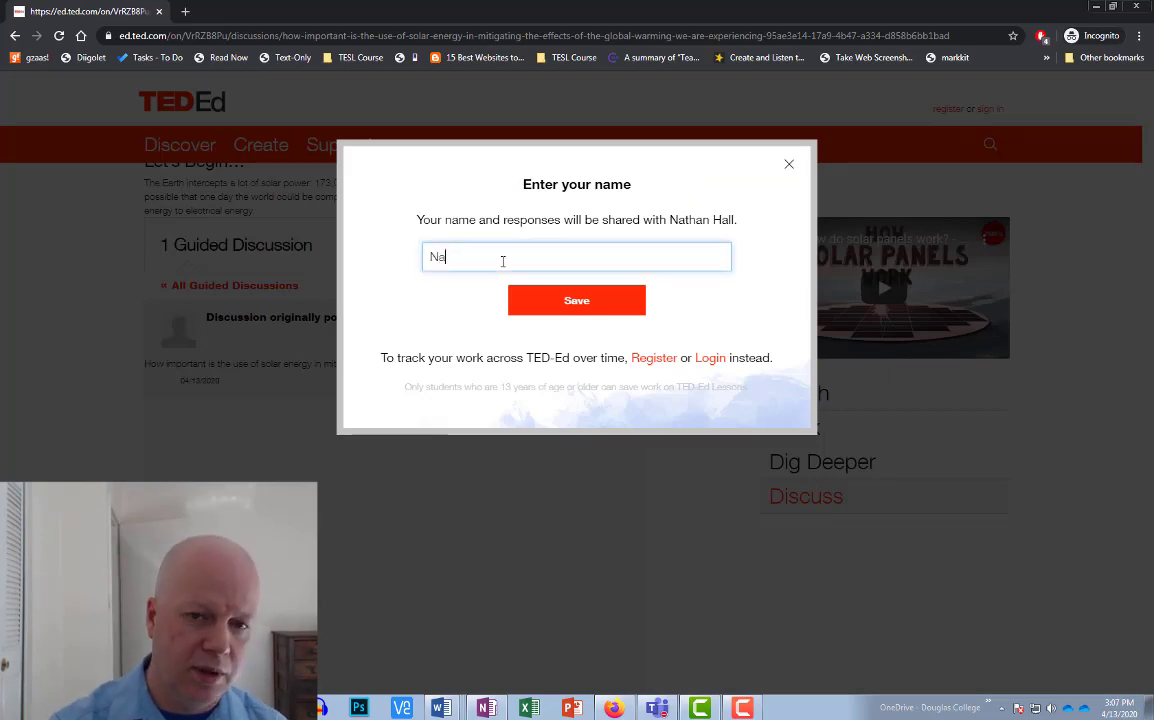
{"action": "type", "text": "than"}
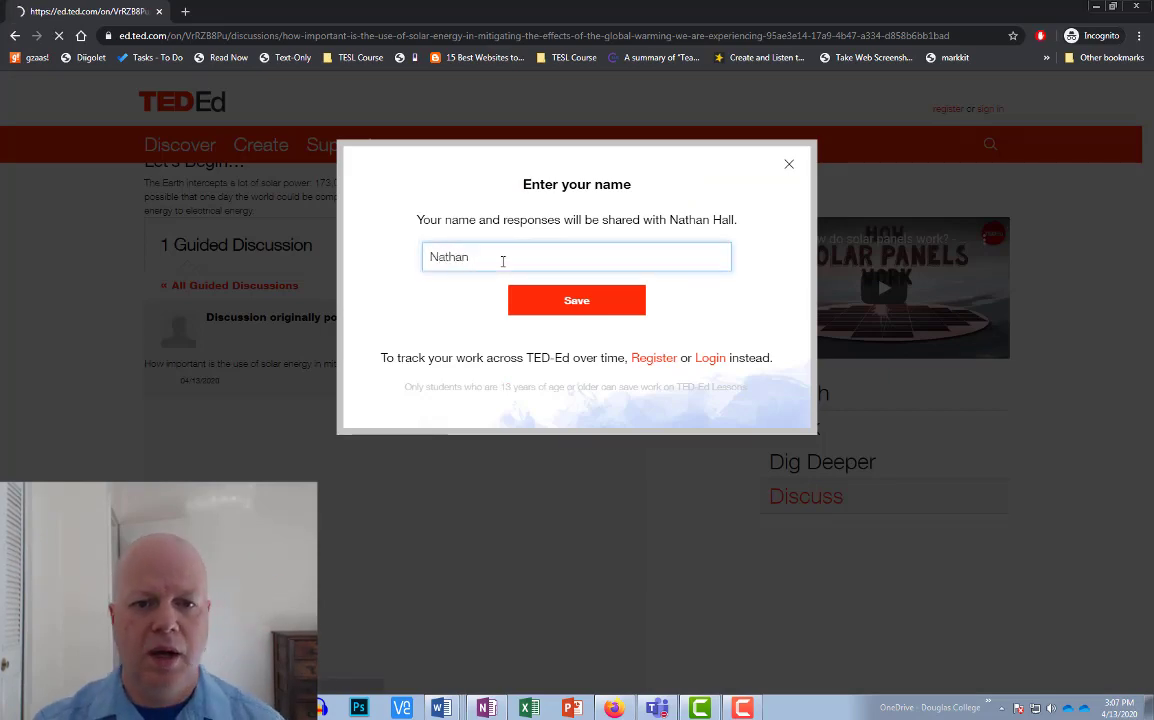
Submit the responder name for the discussion response.
{"action": "key", "text": "Return"}
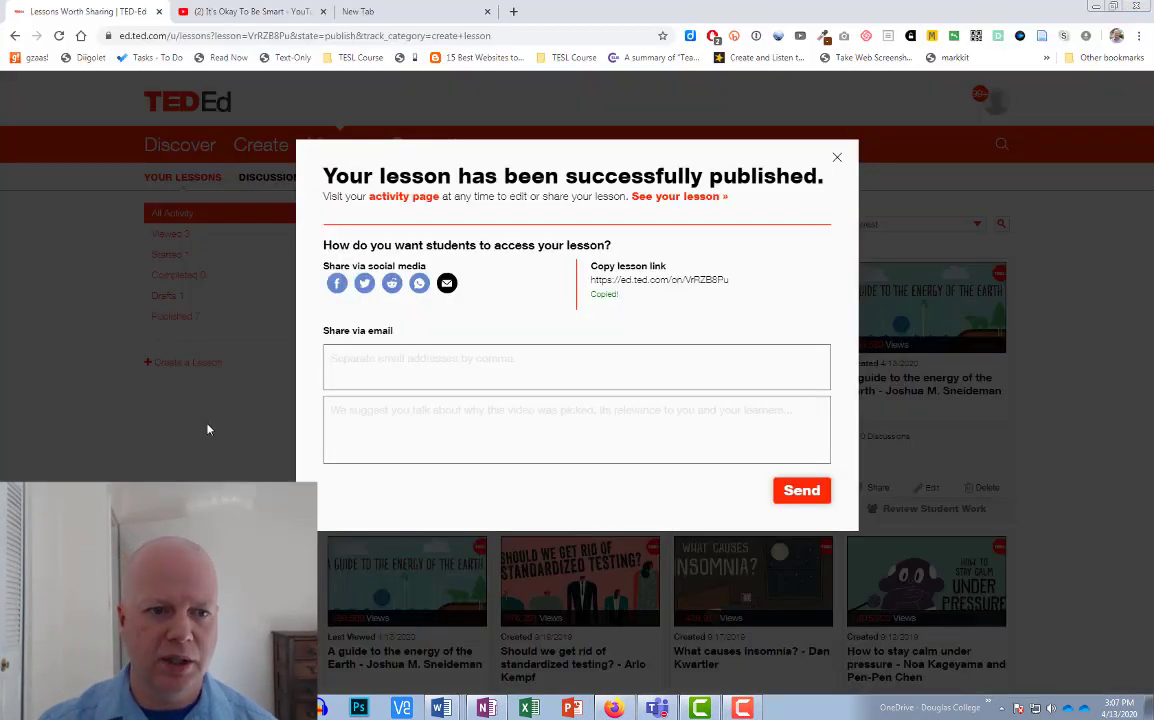
Close the lesson-published dialog and scroll through the created lessons grid.
{"action": "left_click", "coordinate": [837, 158]}
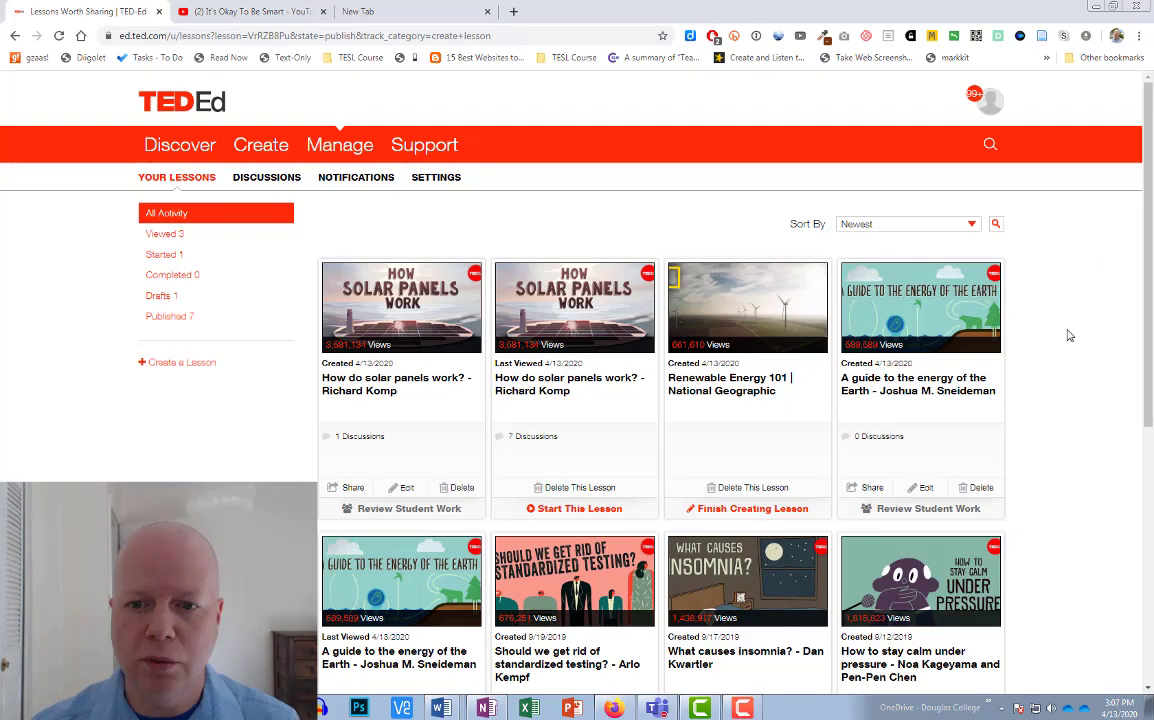
{"action": "scroll", "coordinate": [1060, 336], "scroll_direction": "down", "scroll_amount": 1}
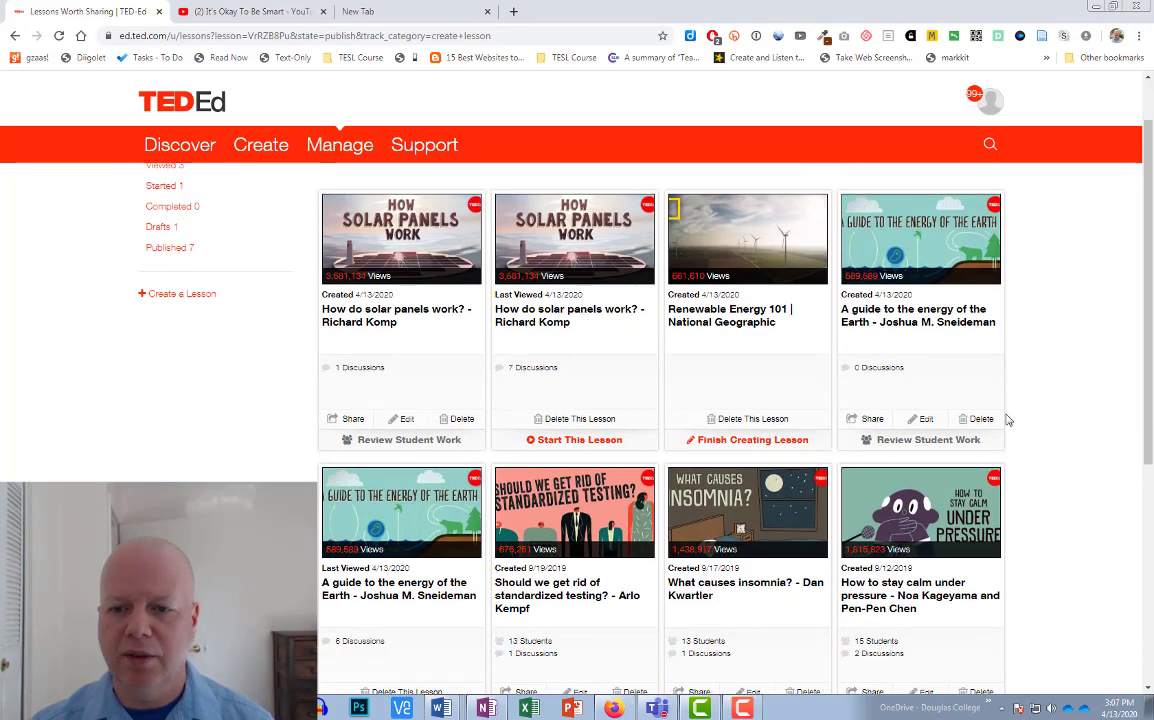
{"action": "scroll", "coordinate": [1010, 418], "scroll_direction": "down", "scroll_amount": 3}
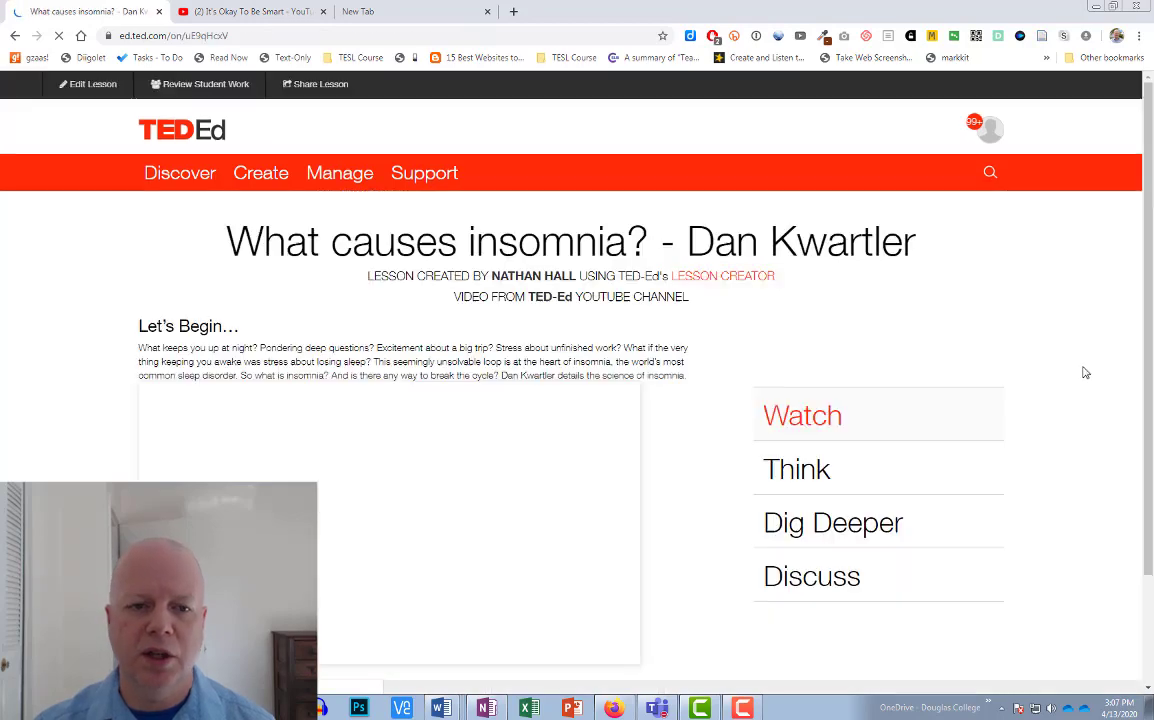
{"action": "scroll", "coordinate": [710, 355], "scroll_direction": "down", "scroll_amount": 2}
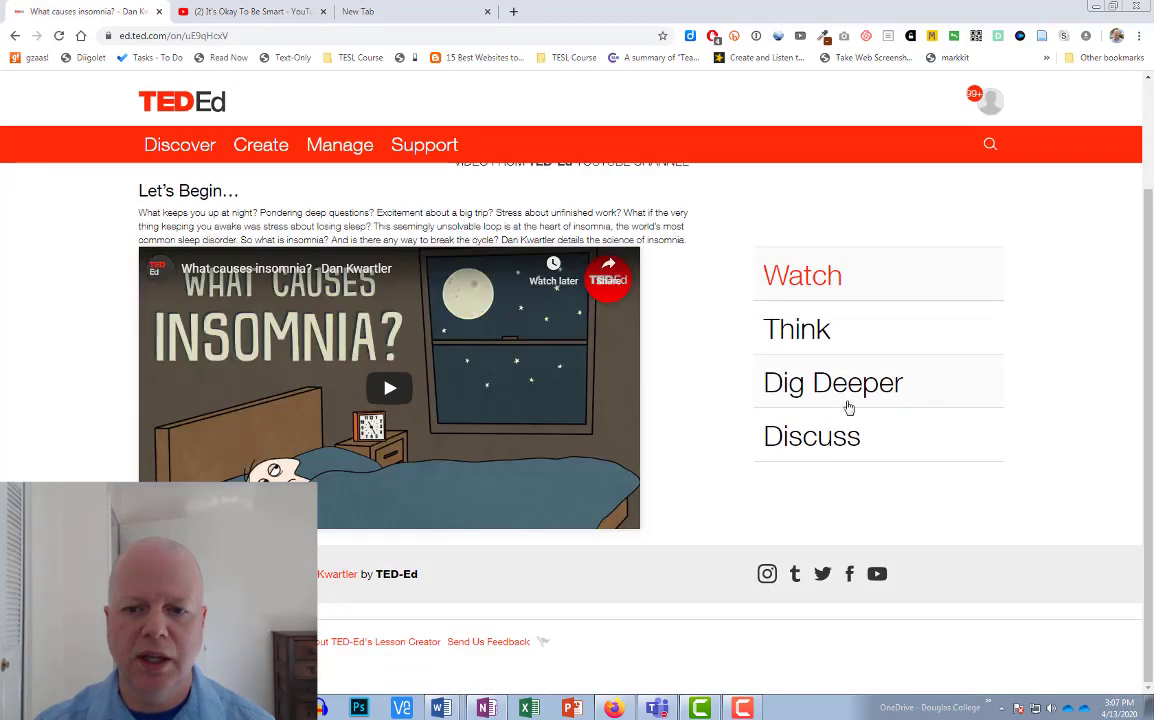
View the insomnia lesson's sleep hygiene guided discussion, then return to the lessons grid.
{"action": "left_click", "coordinate": [814, 440]}
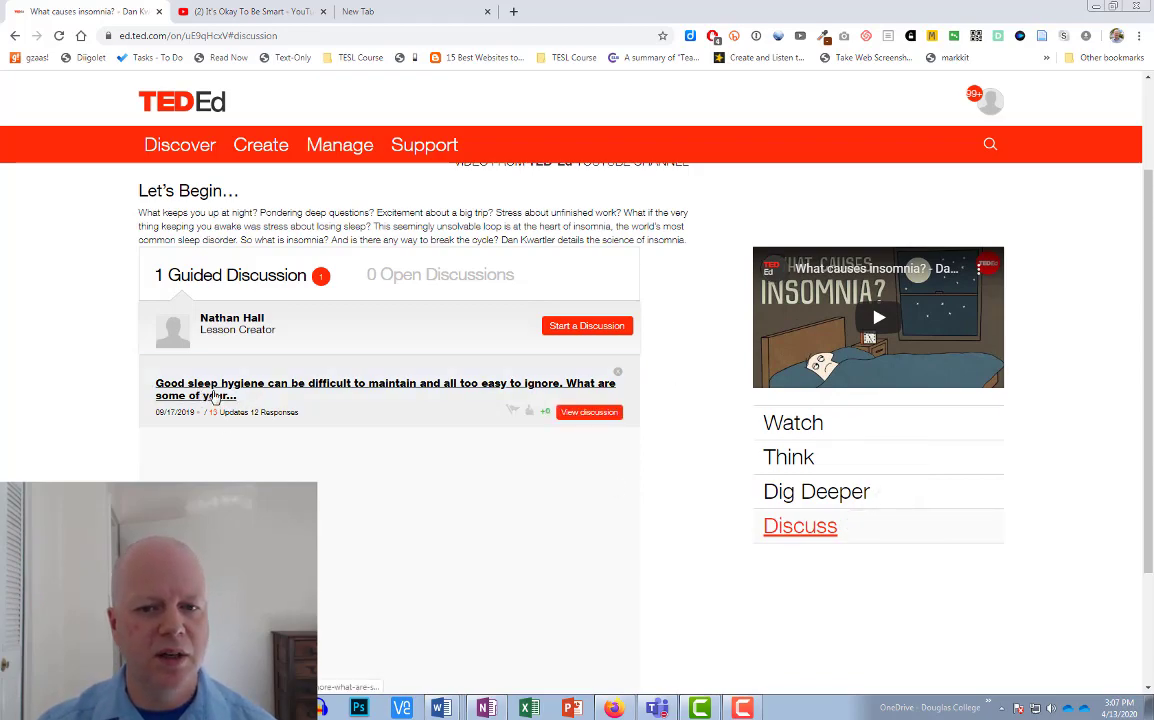
{"action": "left_click", "coordinate": [589, 411]}
{"action": "scroll", "coordinate": [682, 420], "scroll_direction": "down", "scroll_amount": 1}
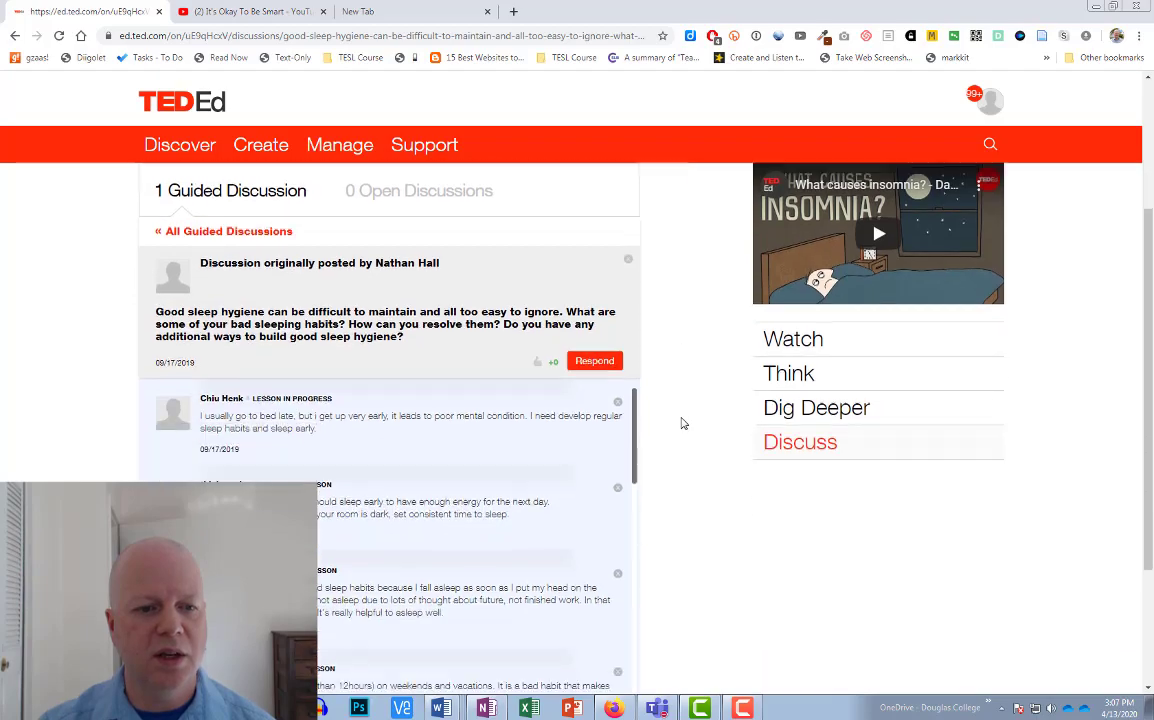
{"action": "scroll", "coordinate": [682, 424], "scroll_direction": "down", "scroll_amount": 2}
{"action": "scroll", "coordinate": [313, 371], "scroll_direction": "down", "scroll_amount": 8}
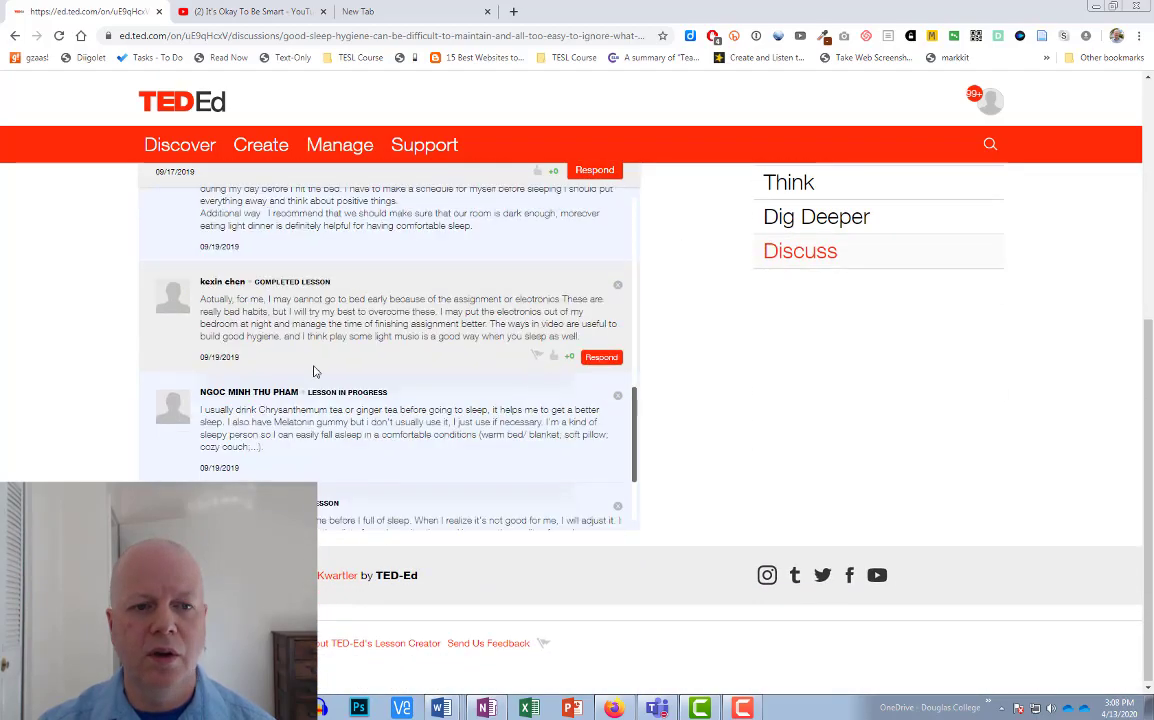
{"action": "scroll", "coordinate": [313, 371], "scroll_direction": "up", "scroll_amount": 8}
{"action": "scroll", "coordinate": [677, 435], "scroll_direction": "up", "scroll_amount": 3}
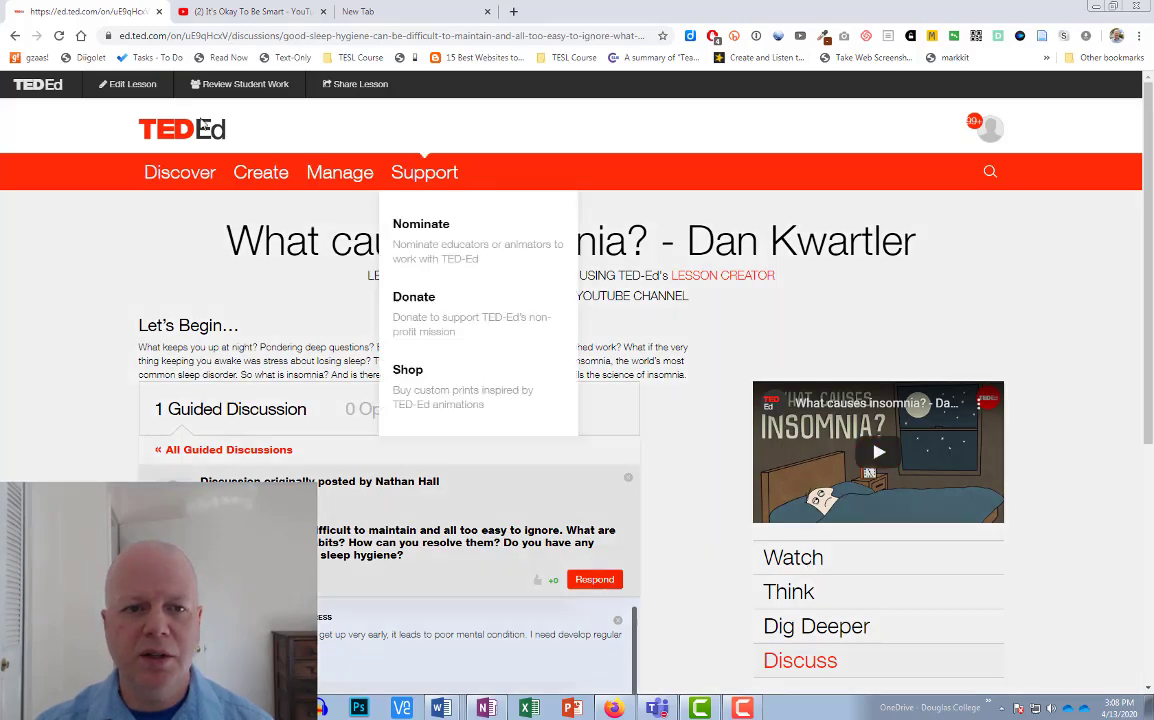
{"action": "left_click", "coordinate": [14, 36]}
{"action": "left_click", "coordinate": [14, 36]}
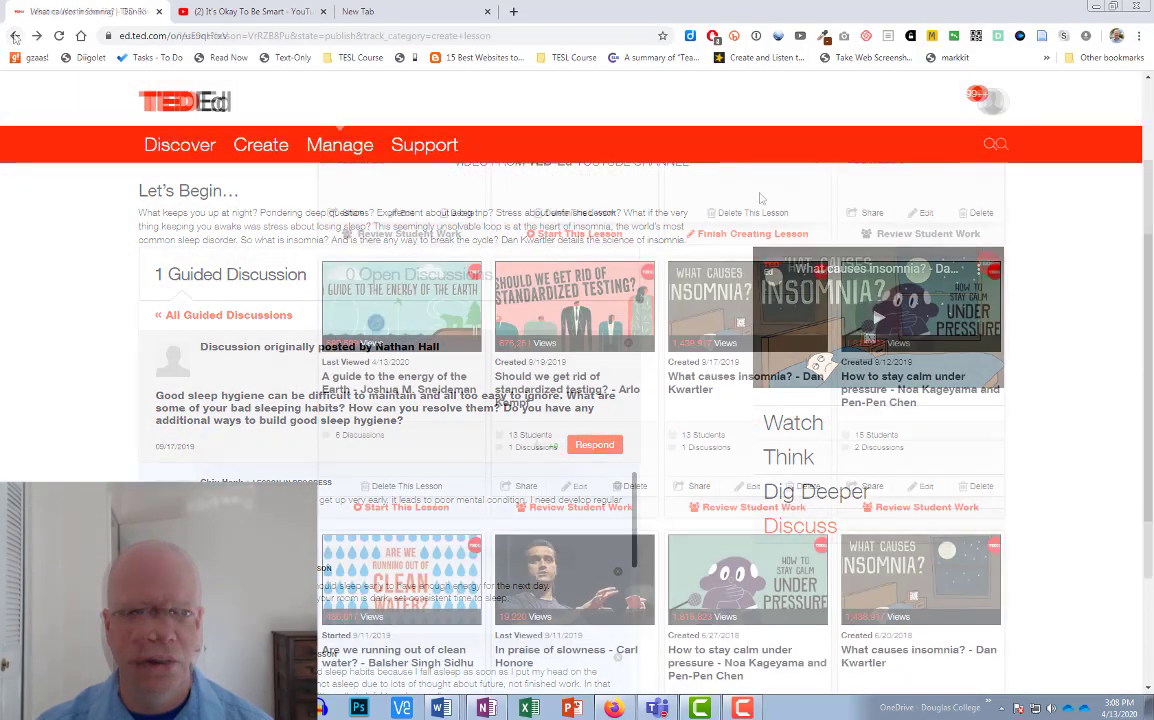
Open the insomnia lesson's stats for its 13 students and browse the Active Students list.
{"action": "left_click", "coordinate": [712, 438]}
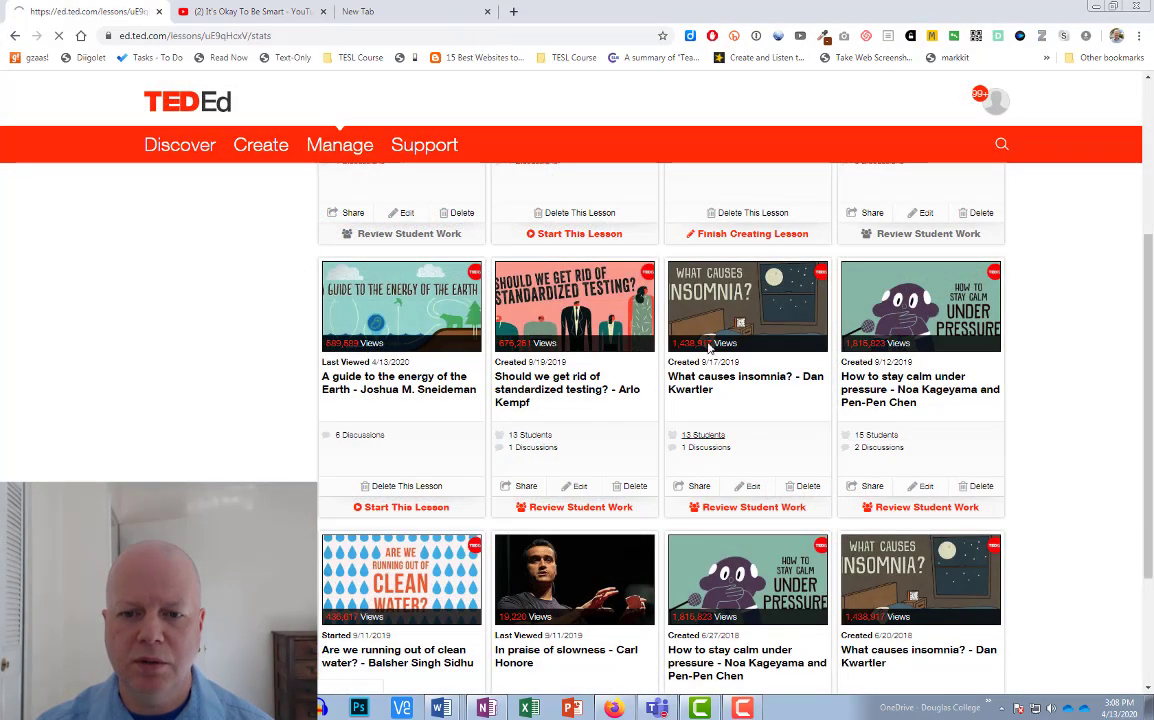
{"action": "scroll", "coordinate": [37, 354], "scroll_direction": "down", "scroll_amount": 2}
{"action": "scroll", "coordinate": [37, 354], "scroll_direction": "down", "scroll_amount": 5}
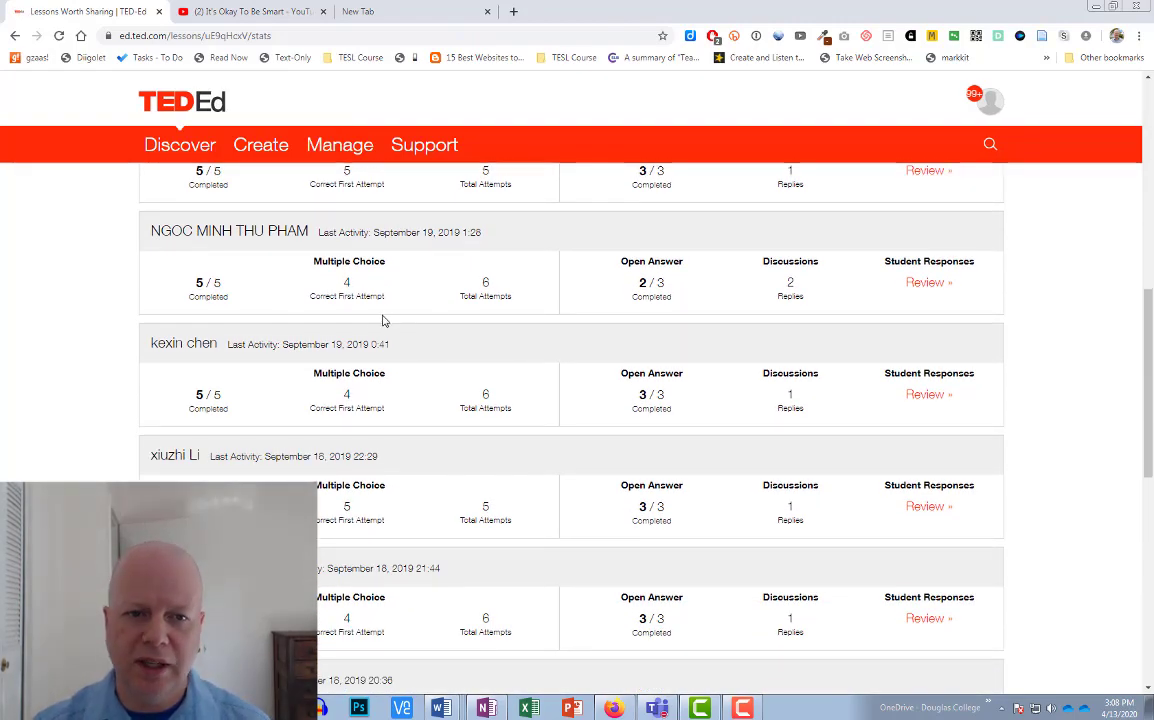
{"action": "scroll", "coordinate": [470, 360], "scroll_direction": "down", "scroll_amount": 8}
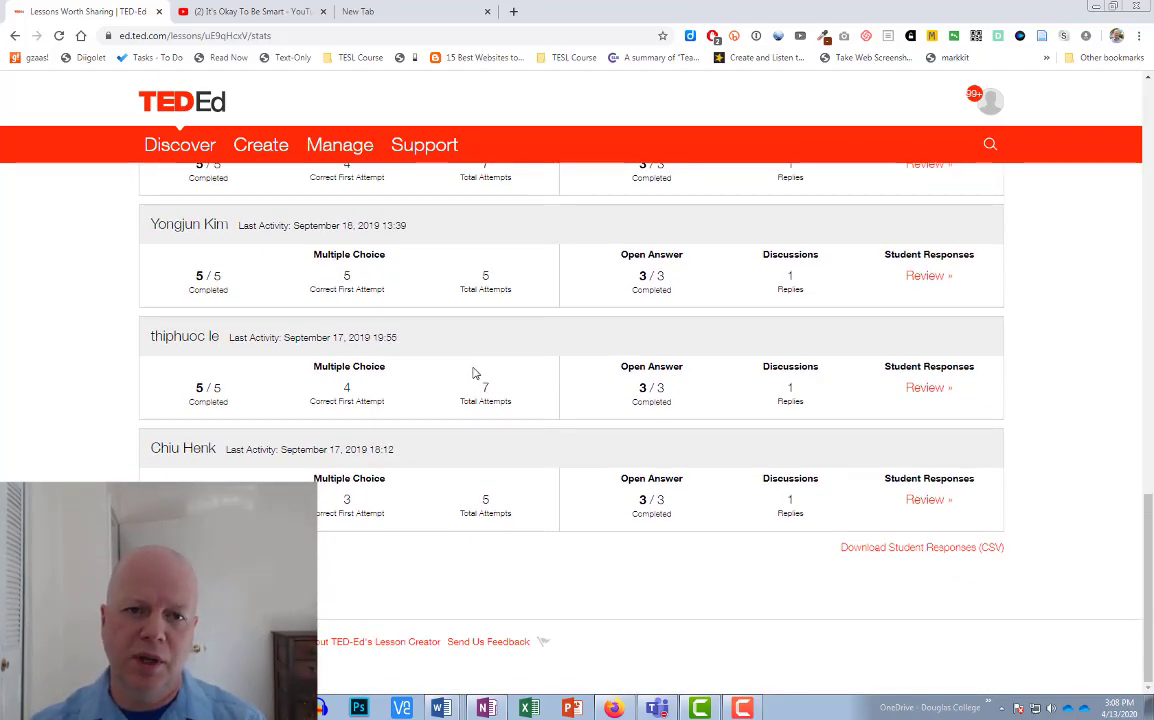
{"action": "scroll", "coordinate": [475, 373], "scroll_direction": "up", "scroll_amount": 10}
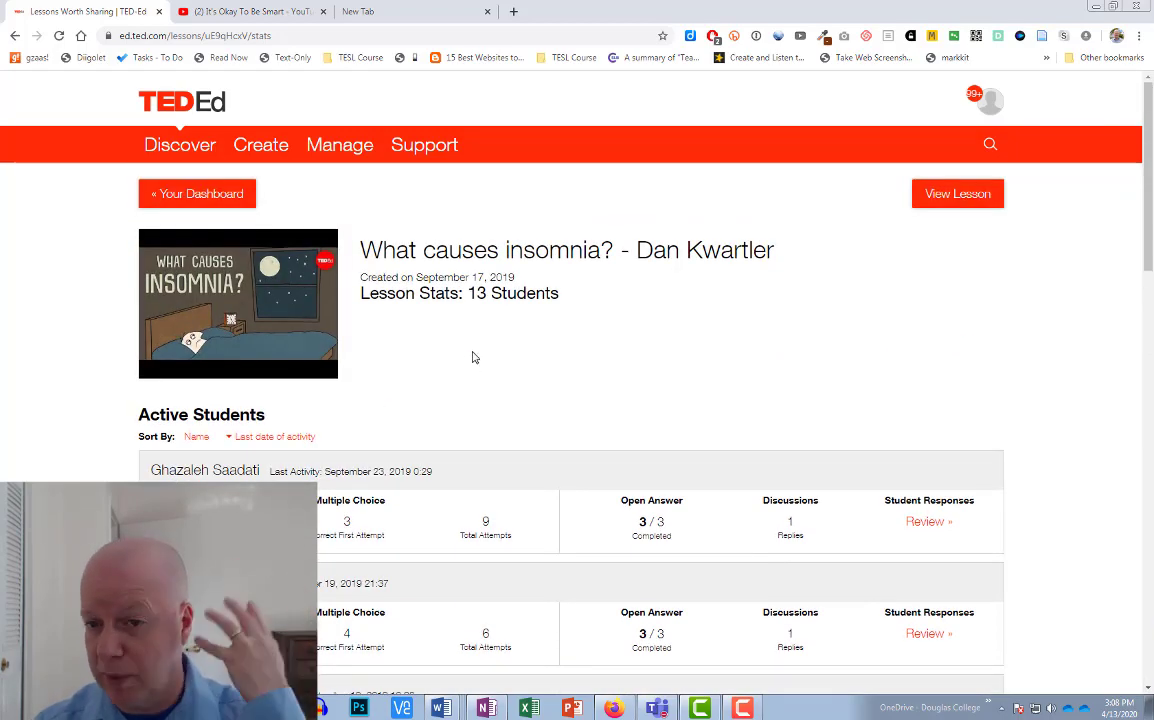
{"action": "scroll", "coordinate": [626, 353], "scroll_direction": "down", "scroll_amount": 2}
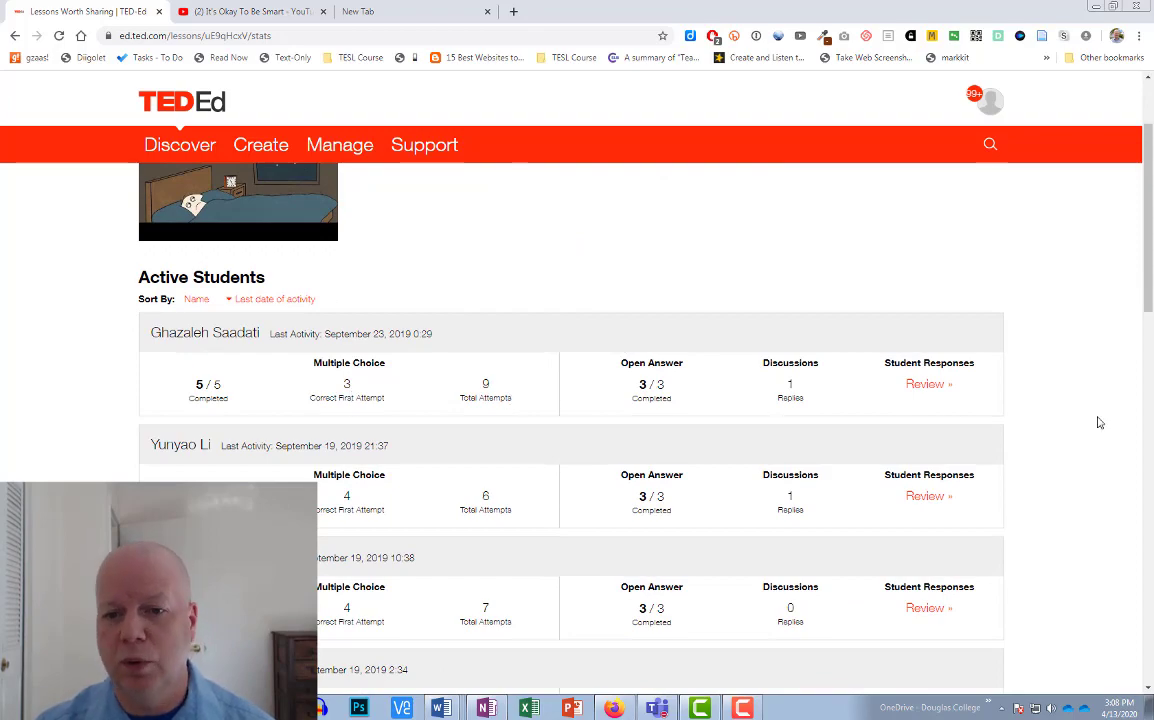
{"action": "scroll", "coordinate": [1066, 410], "scroll_direction": "down", "scroll_amount": 5}
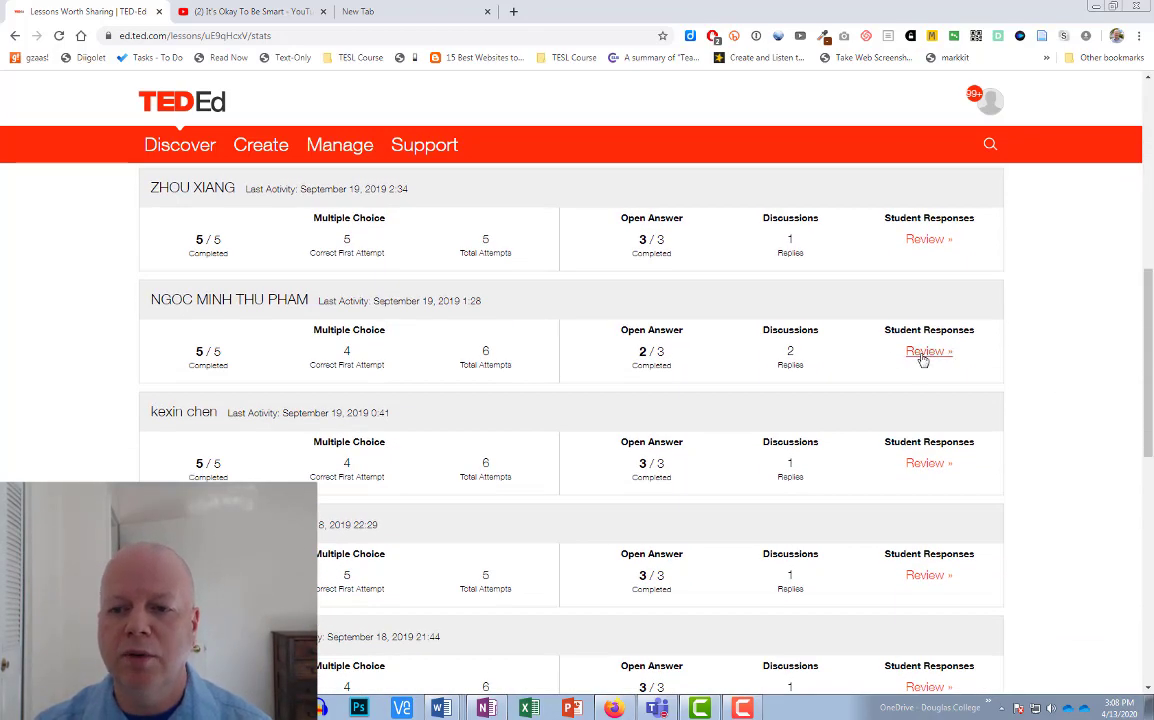
Review one student's answers, then return to the lesson's stats page.
{"action": "left_click", "coordinate": [922, 353]}
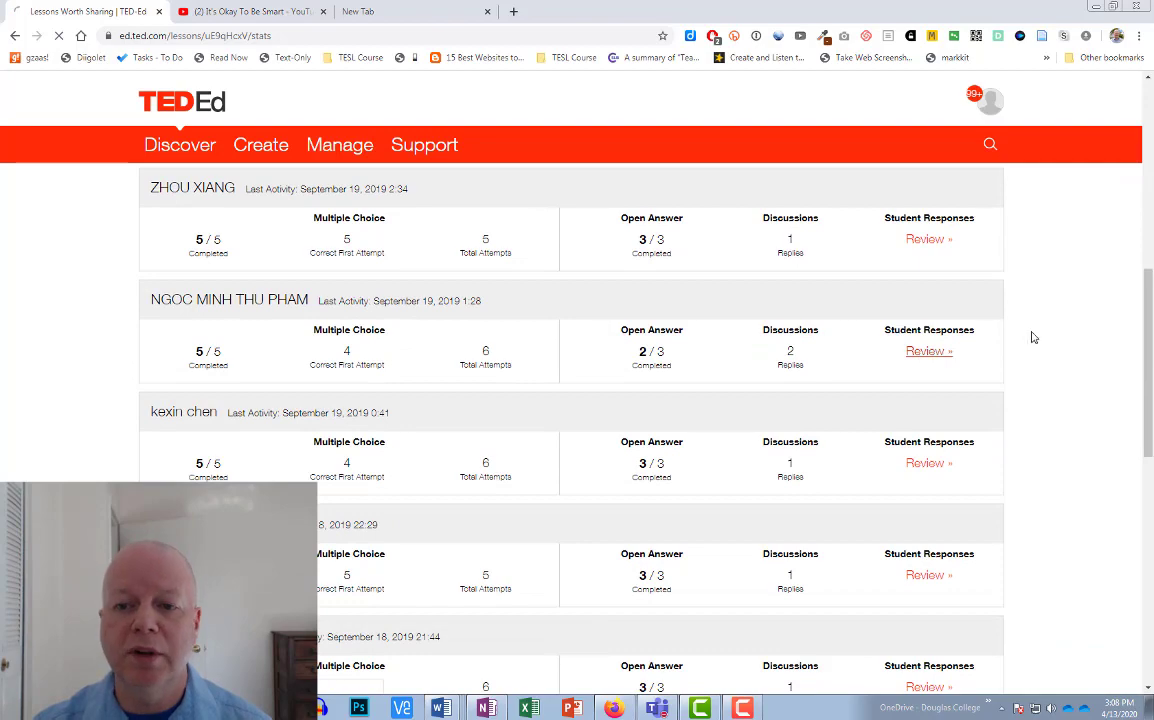
{"action": "scroll", "coordinate": [60, 357], "scroll_direction": "down", "scroll_amount": 1}
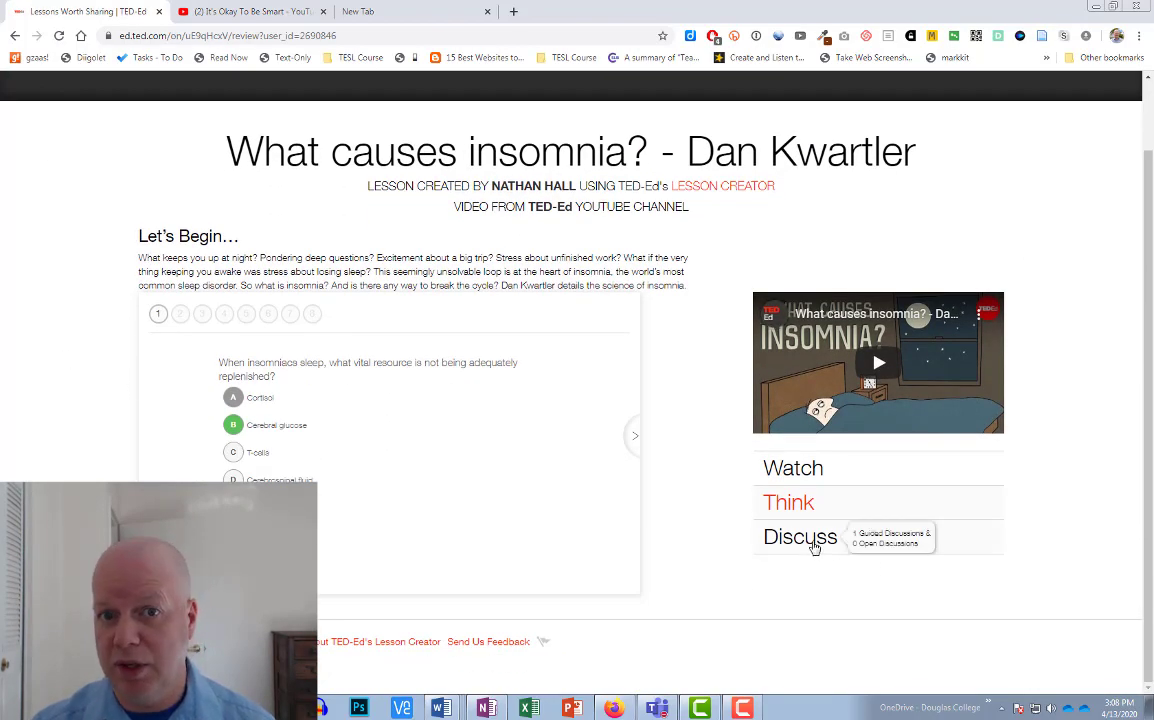
{"action": "left_click", "coordinate": [14, 35]}
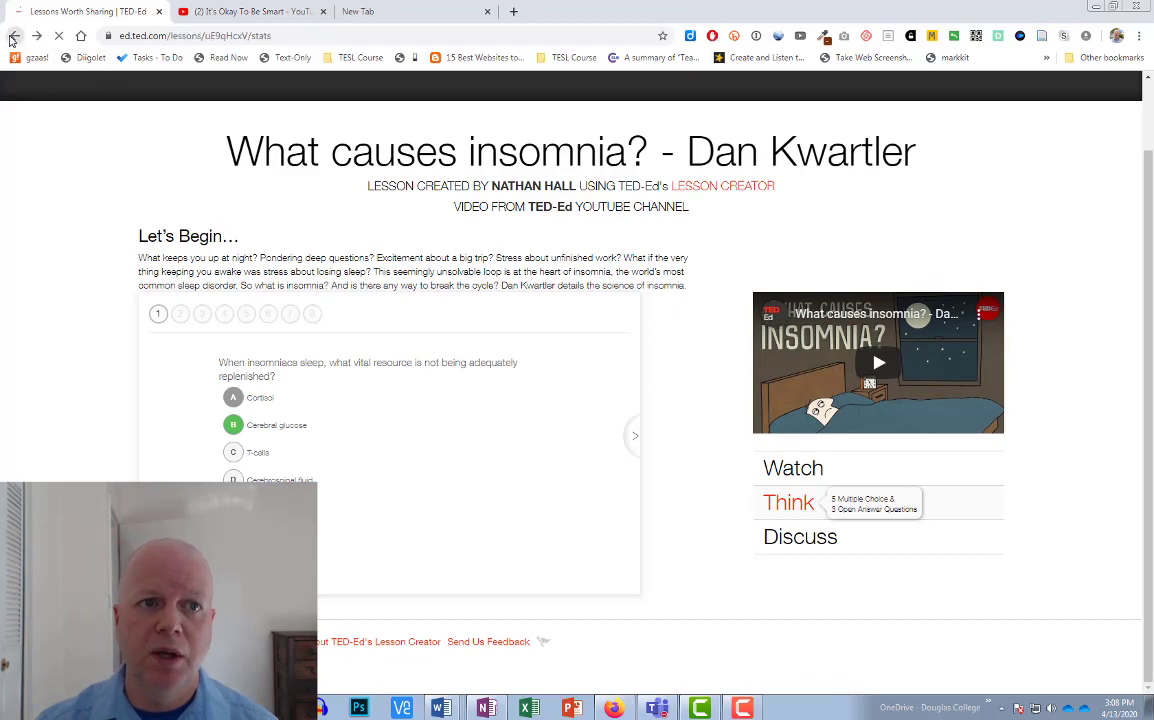
{"action": "scroll", "coordinate": [115, 368], "scroll_direction": "up", "scroll_amount": 2}
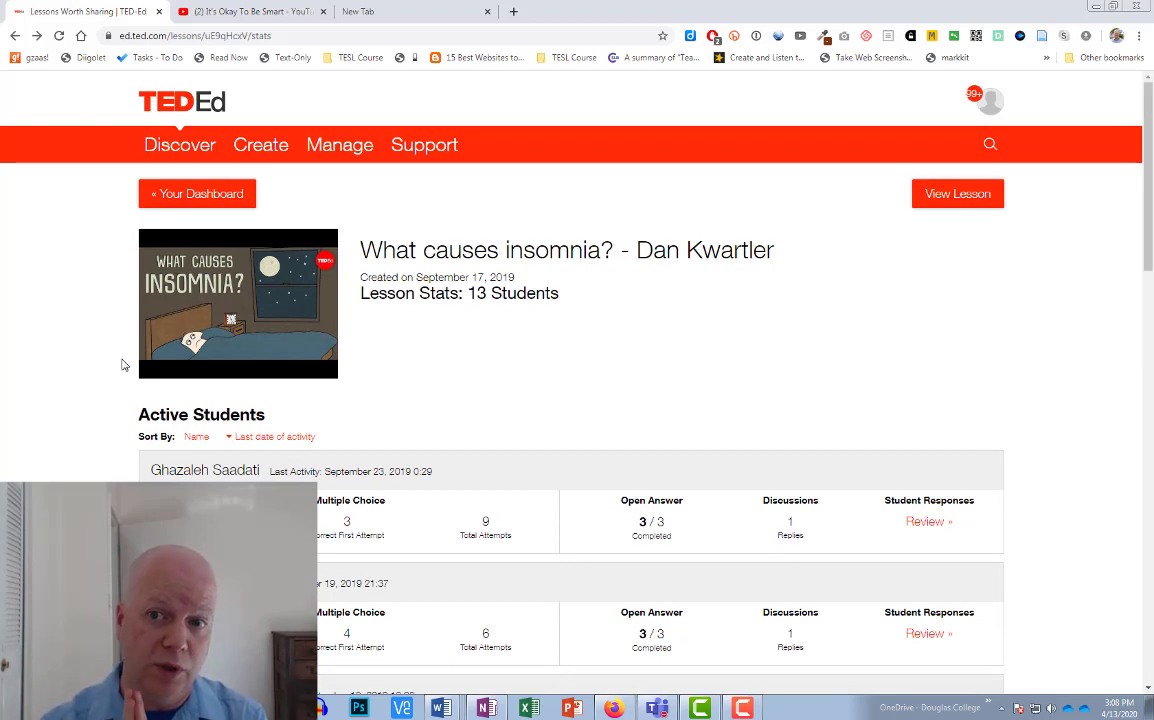
Start a new lesson via Create > A Lesson and get the video's link from YouTube.
{"action": "mouse_move", "coordinate": [250, 143]}
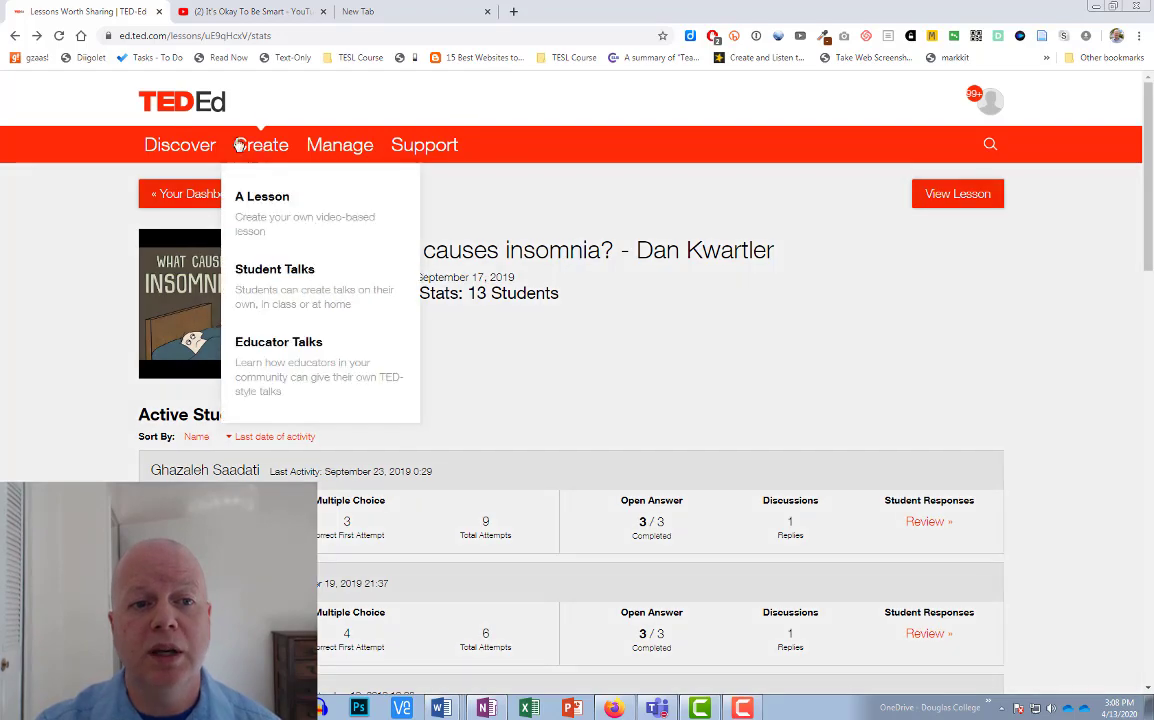
{"action": "left_click", "coordinate": [265, 208]}
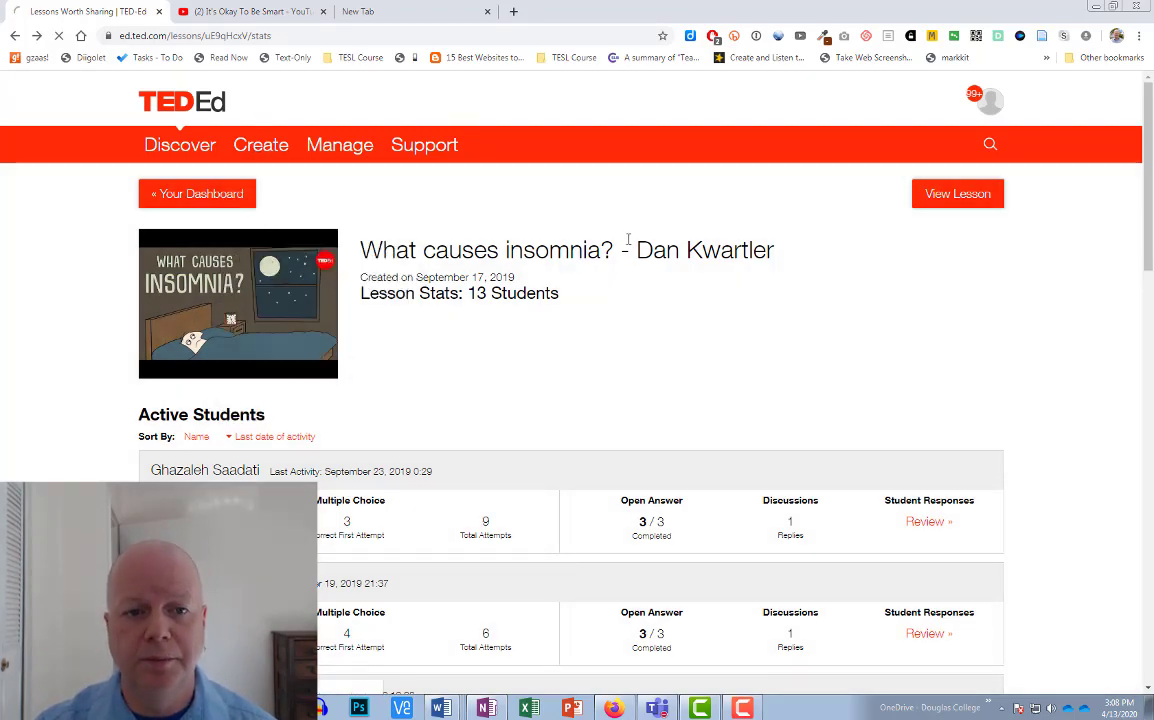
{"action": "left_click", "coordinate": [543, 267]}
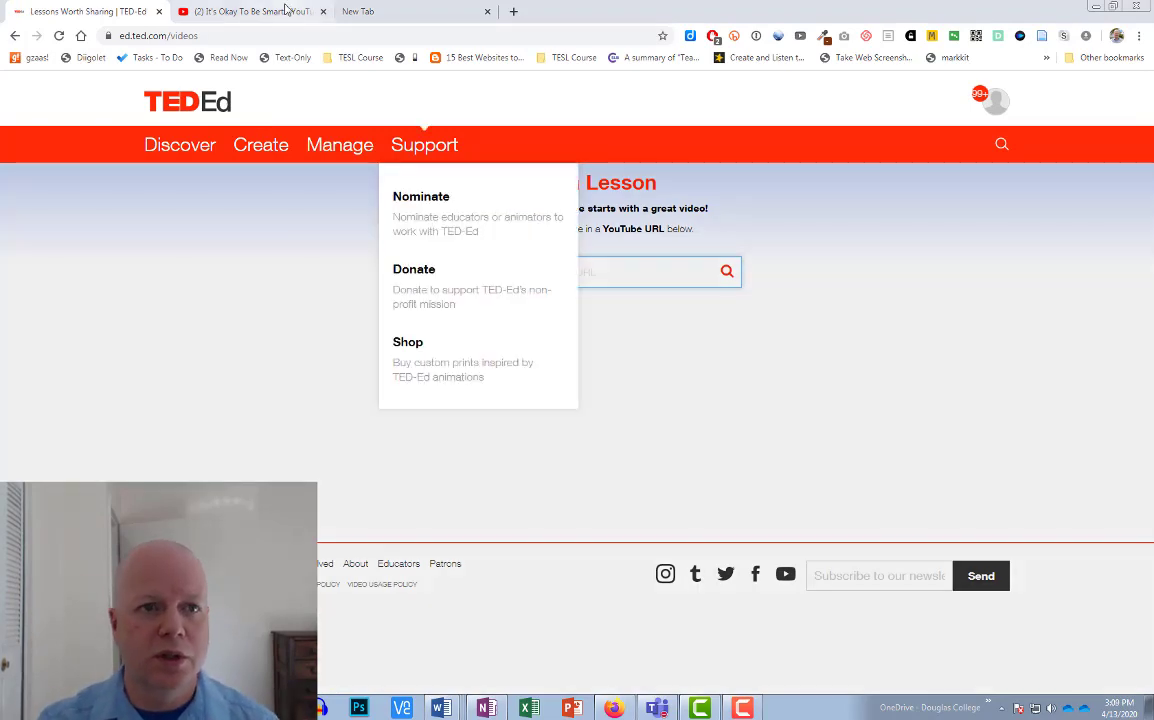
{"action": "left_click", "coordinate": [253, 18]}
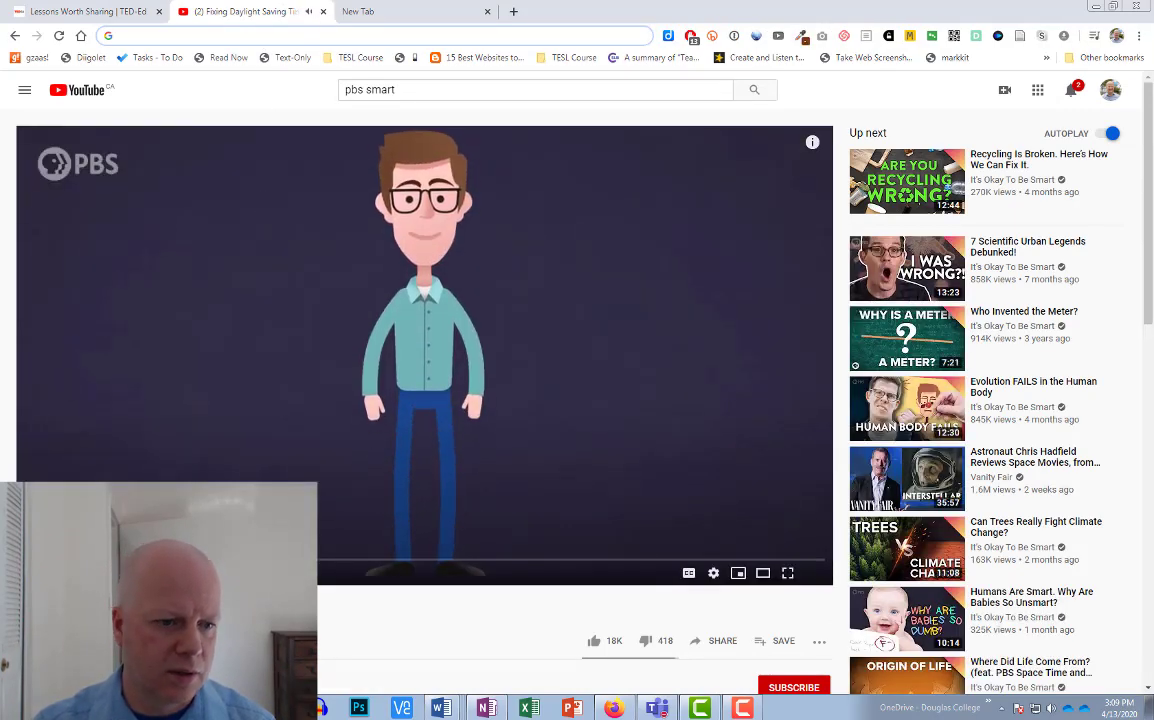
Search the pasted YouTube link and preview 'Fixing Daylight Saving Time Is THIS Easy'.
{"action": "left_click", "coordinate": [69, 13]}
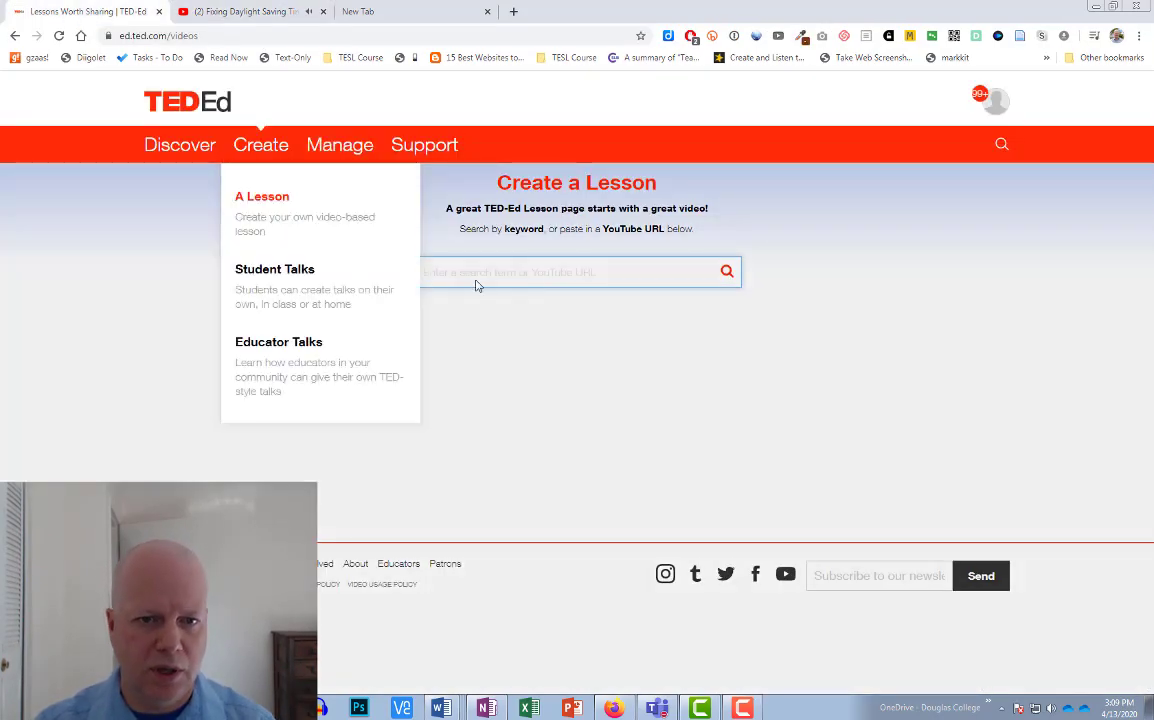
{"action": "left_click", "coordinate": [476, 274]}
{"action": "type", "text": "https://www.youtube.com/watch?v=bMrb56dDpic"}
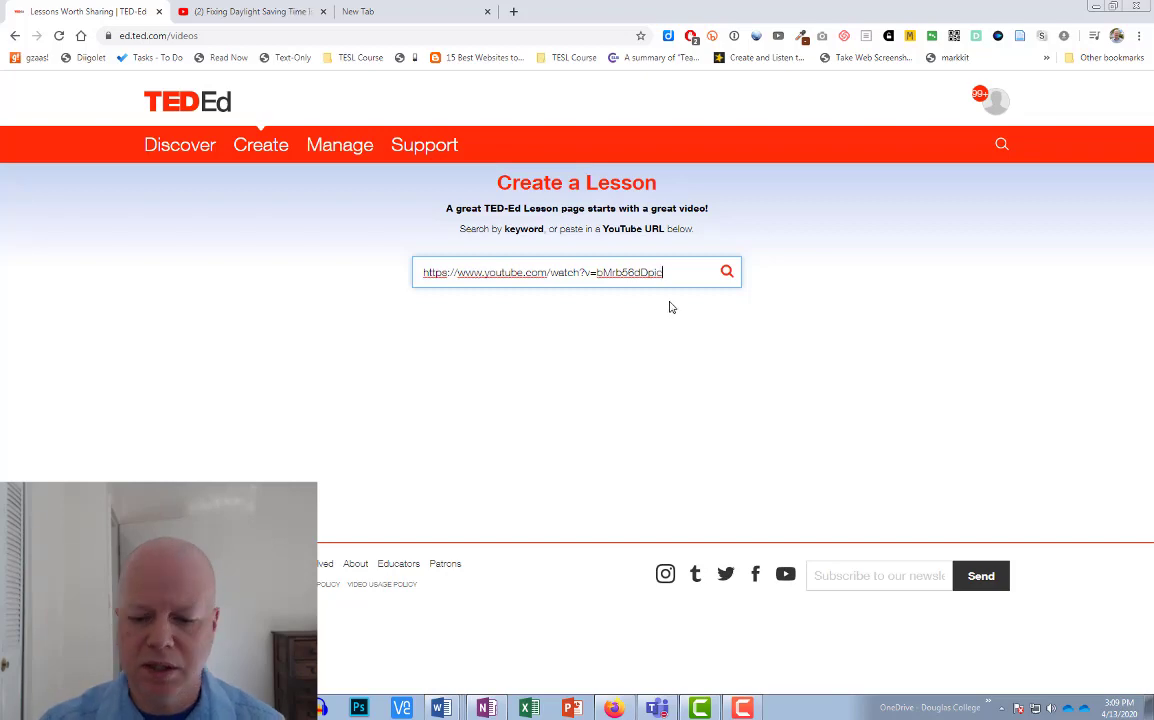
{"action": "key", "text": "Return"}
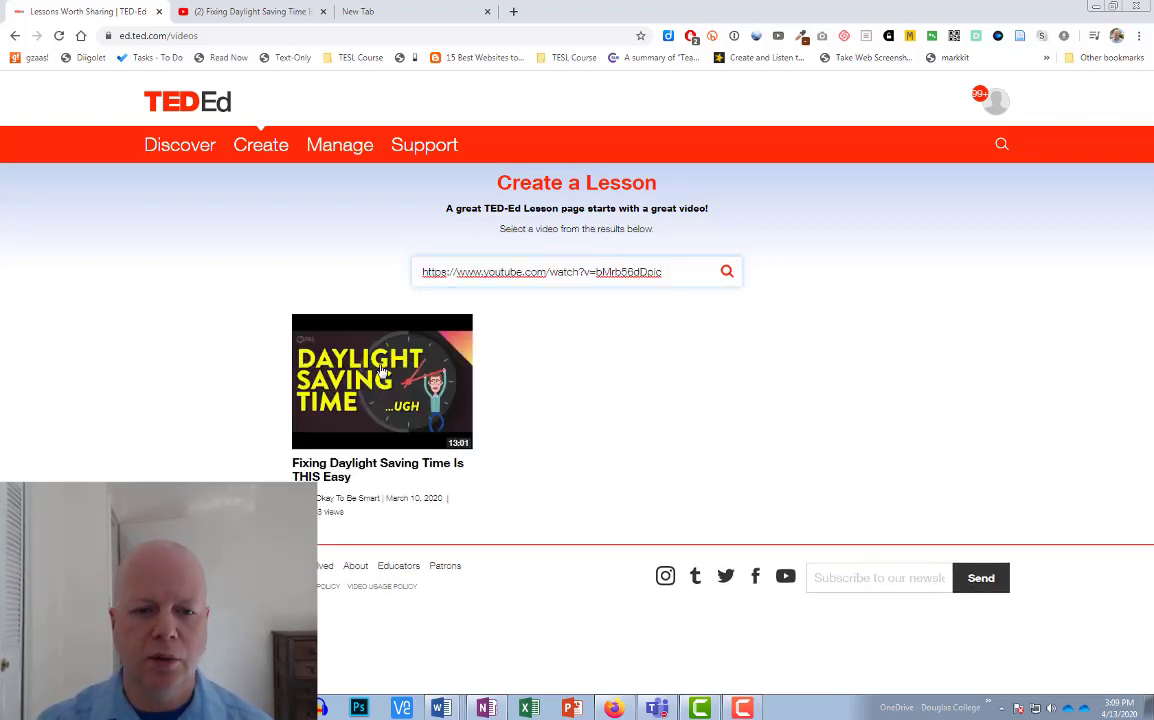
{"action": "left_click", "coordinate": [381, 383]}
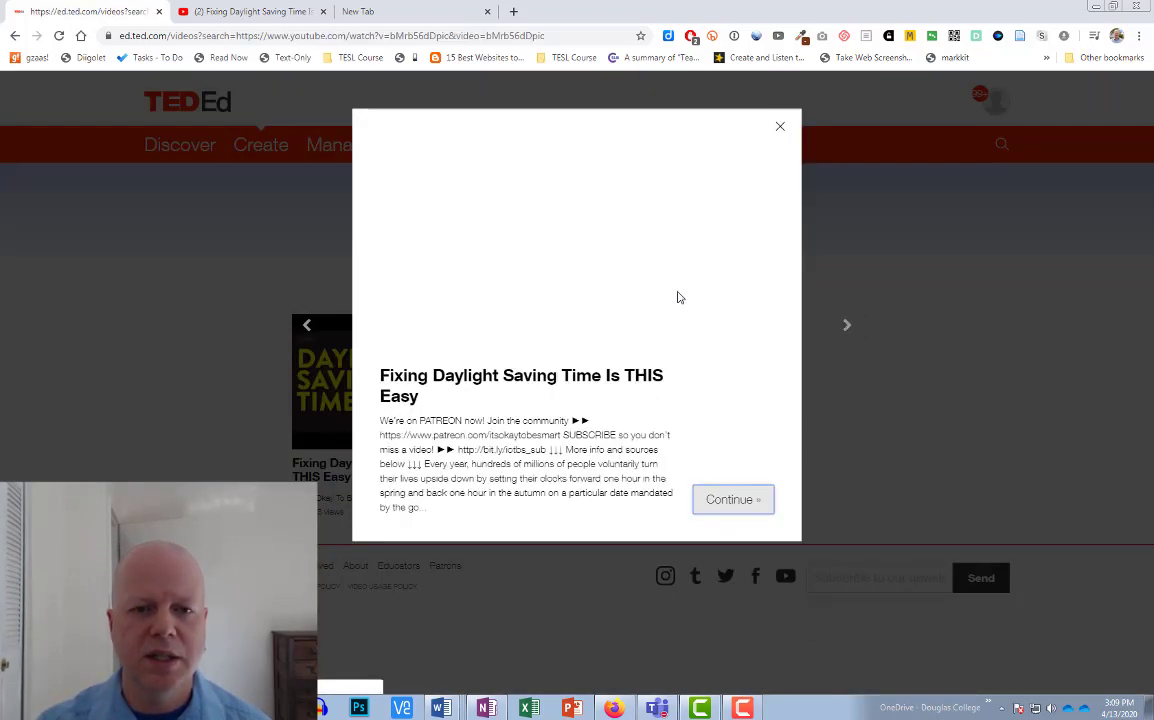
Continue from the preview to create the 'Fixing Daylight Saving Time Is THIS Easy' lesson draft.
{"action": "left_click", "coordinate": [736, 505]}
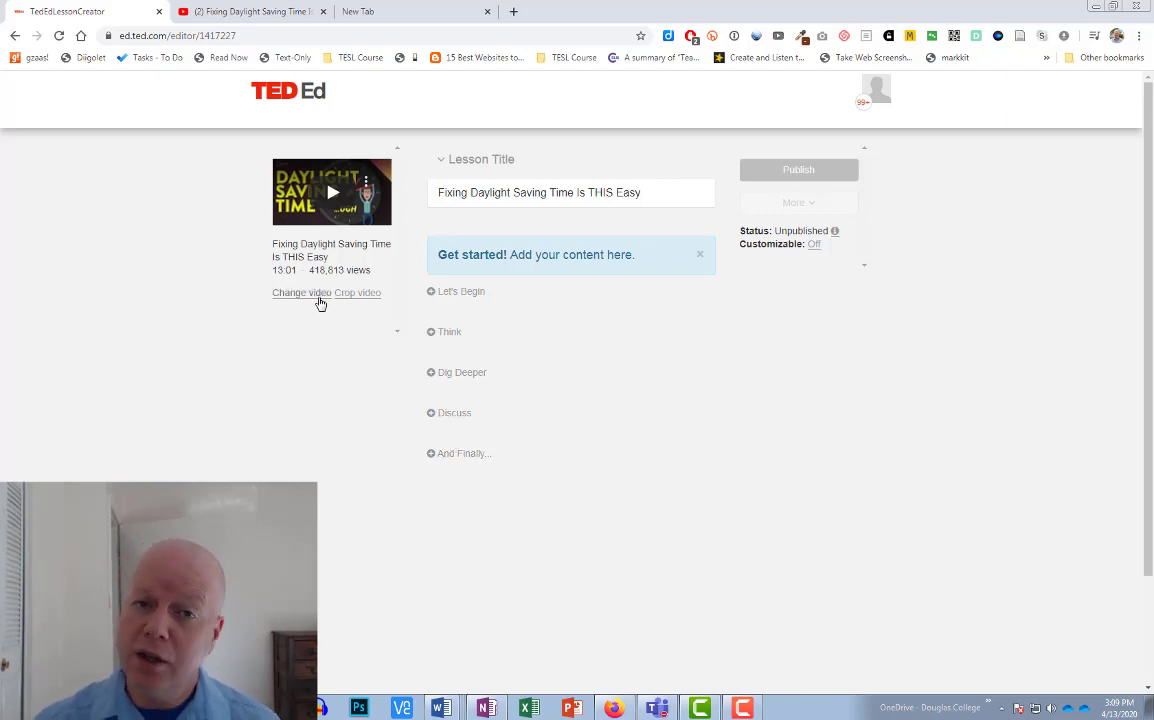
{"action": "left_click", "coordinate": [355, 293]}
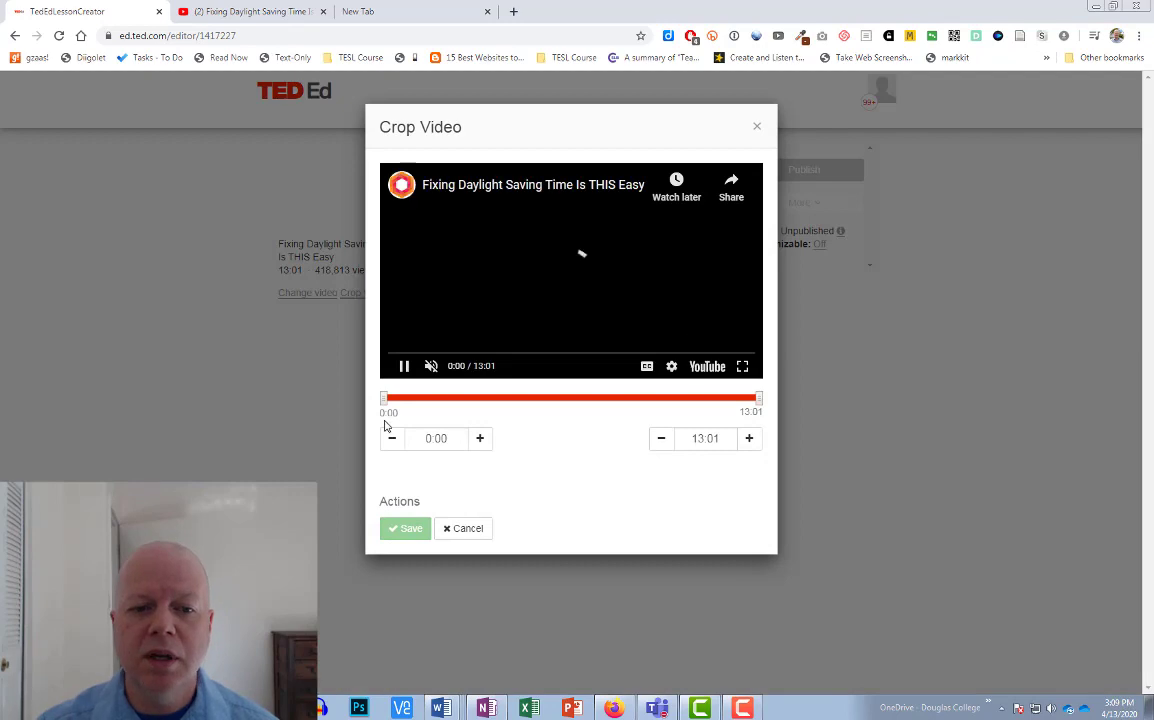
{"action": "left_click_drag", "start_coordinate": [386, 401], "coordinate": [444, 399]}
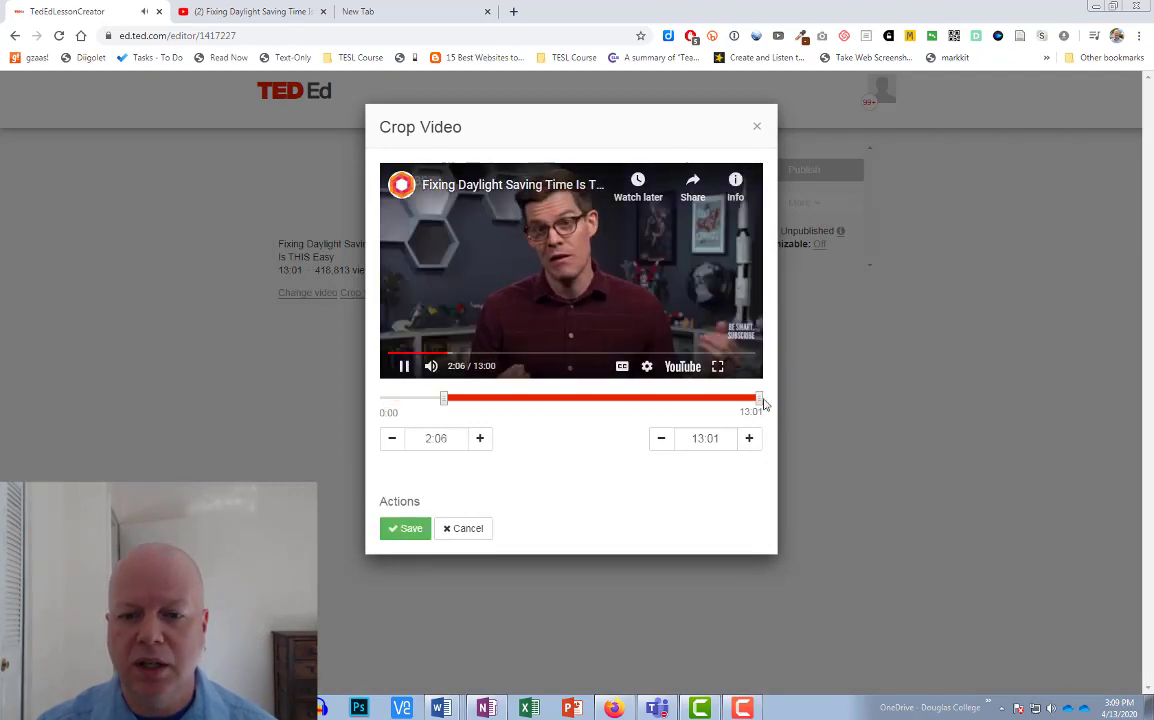
{"action": "left_click_drag", "start_coordinate": [762, 399], "coordinate": [519, 399]}
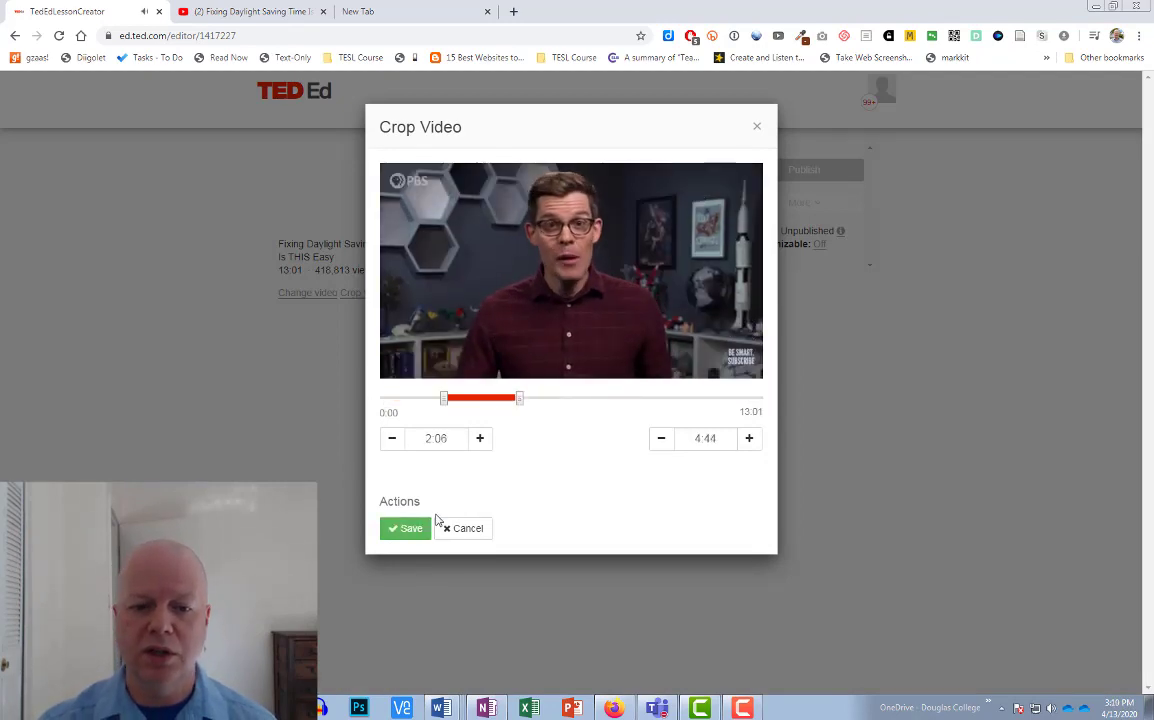
{"action": "left_click", "coordinate": [462, 532]}
{"action": "left_click", "coordinate": [627, 363]}
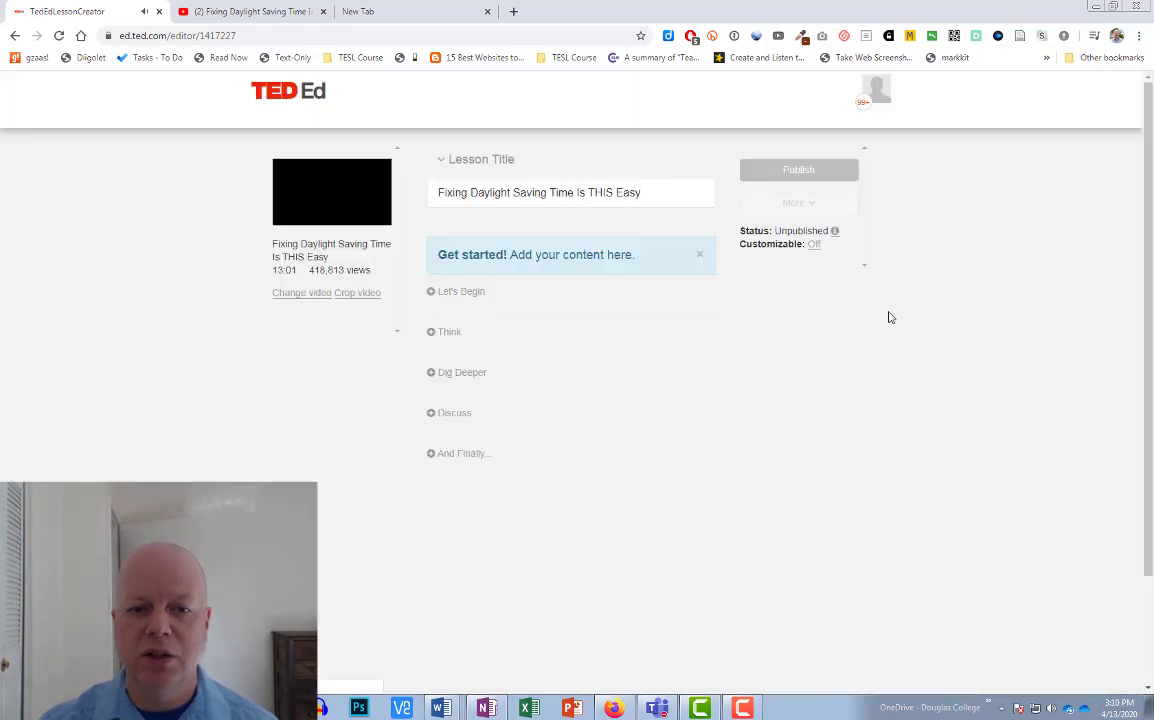